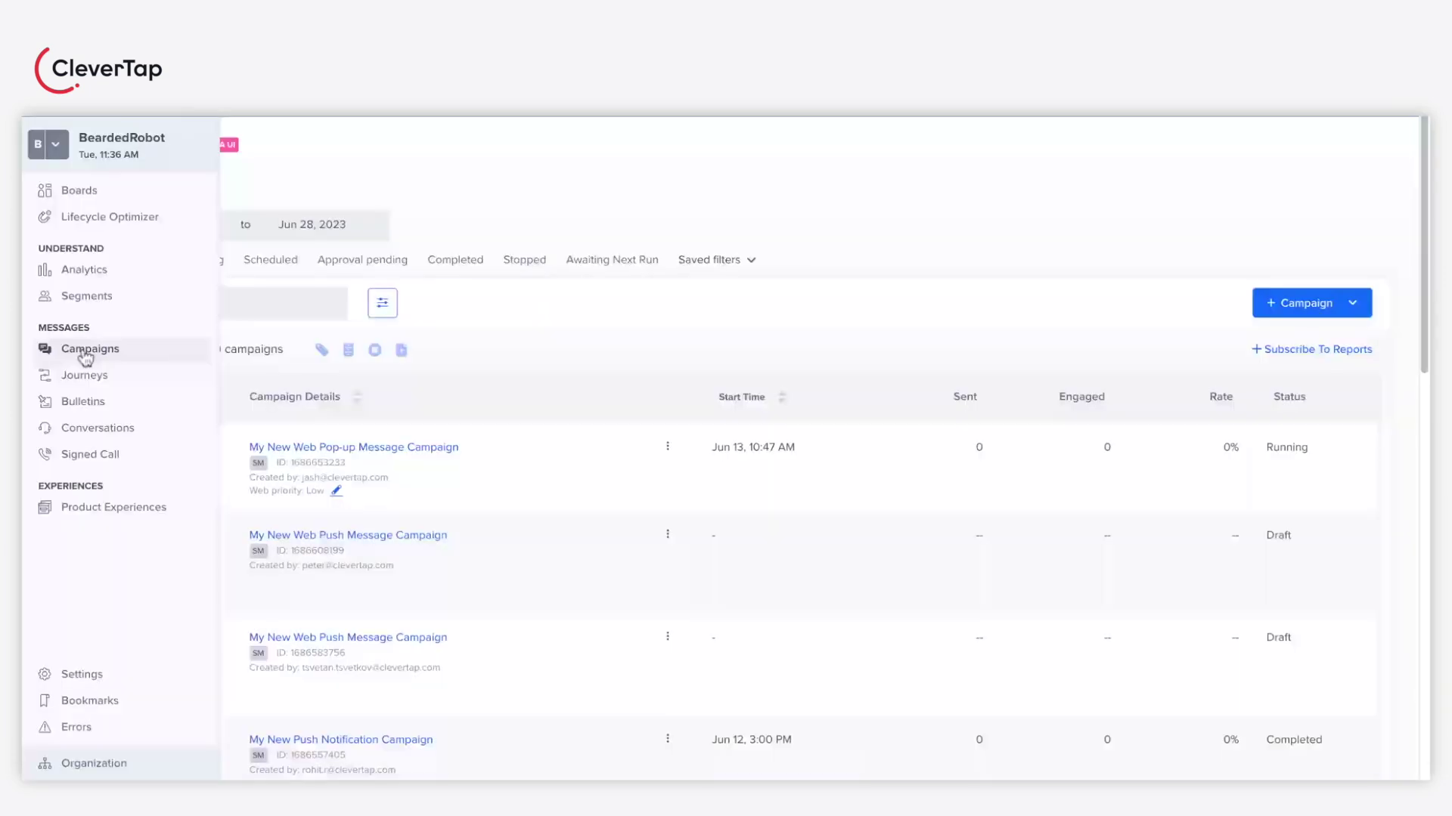
Step: Open the new-campaign channel list and scroll down to the Web Popup option
left_click(1300, 304)
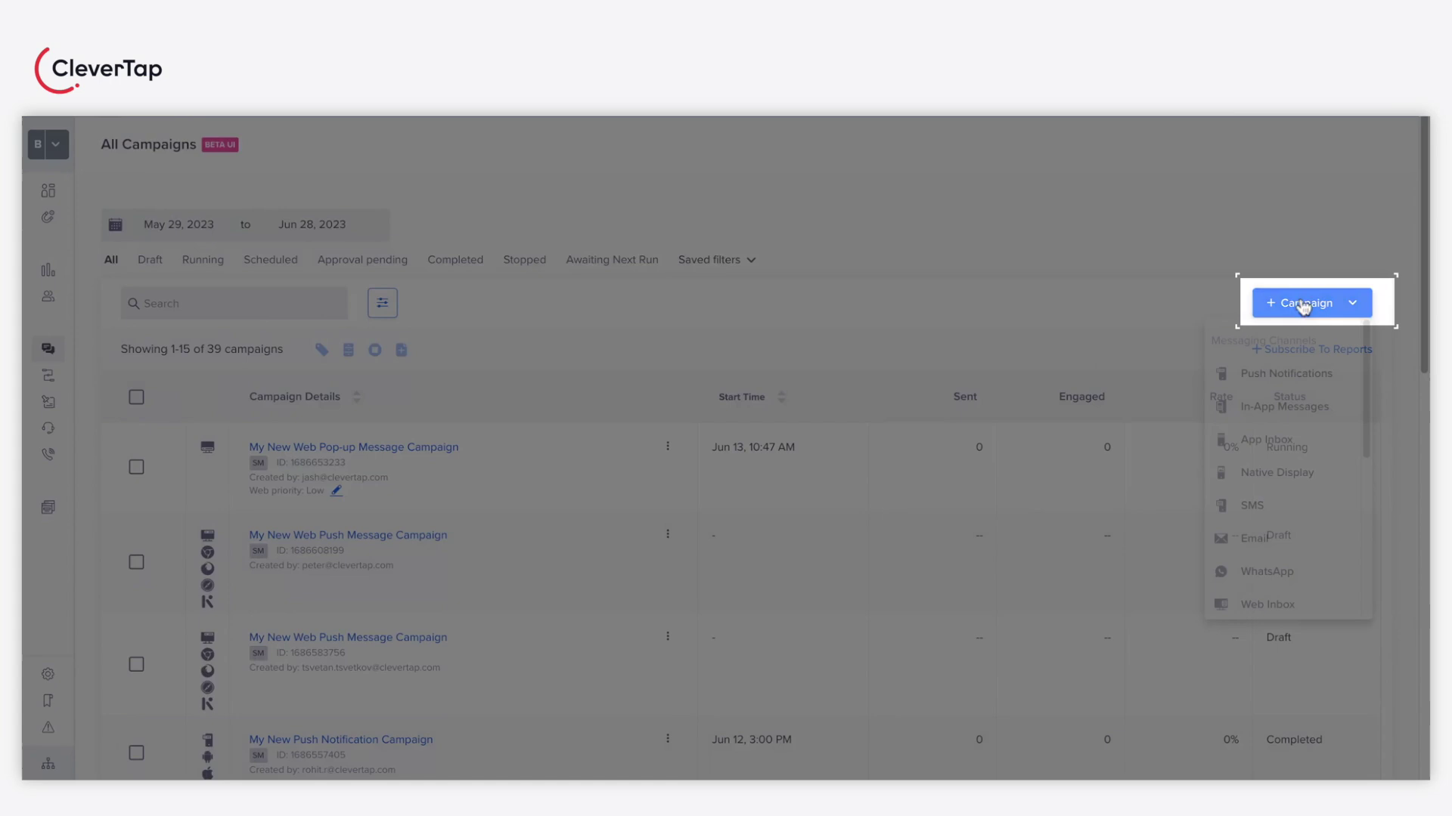
scroll(1301, 405, "down", 3)
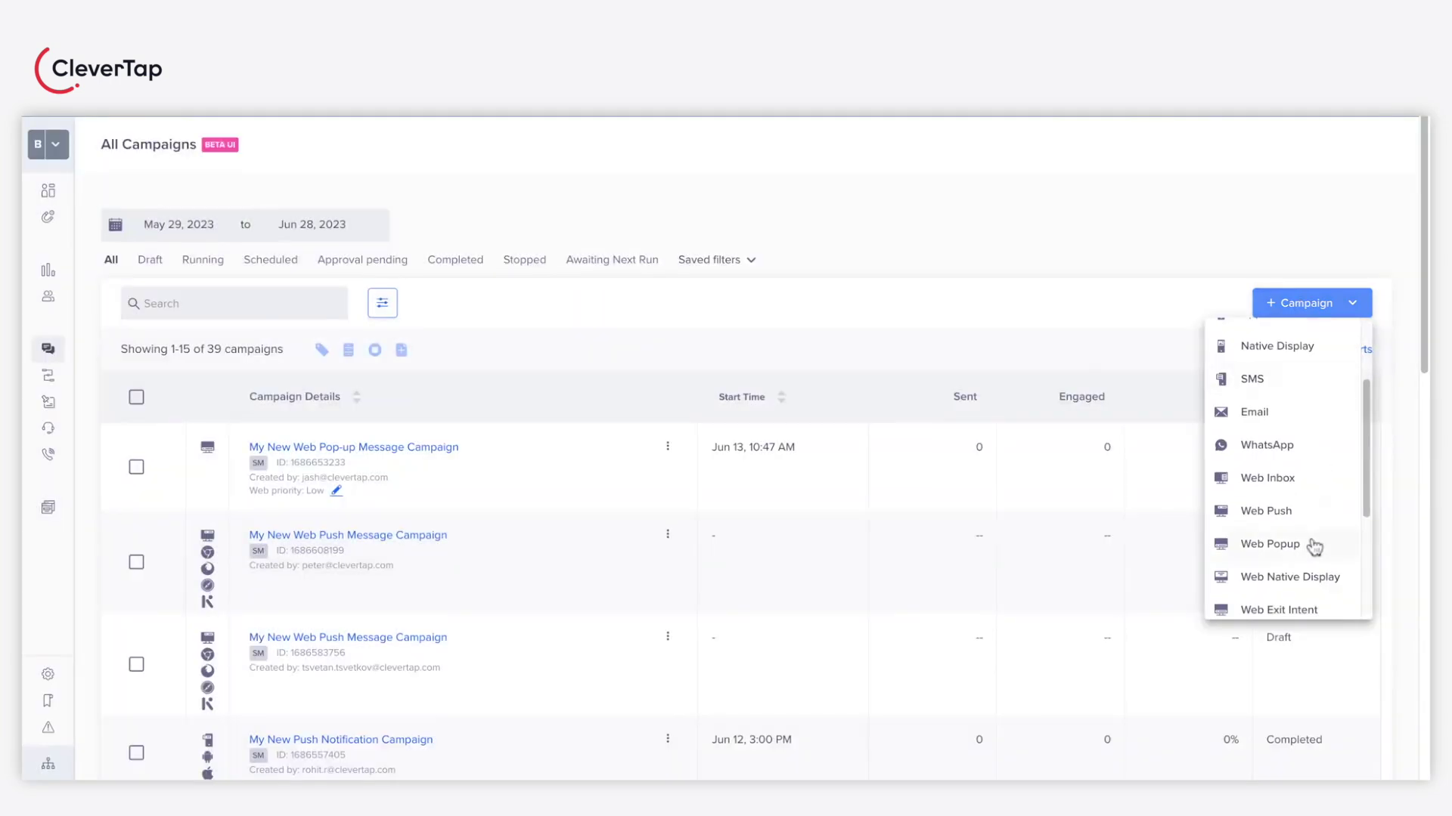
Step: Create a Web Popup campaign whose goal tracks Charged conversions within 5 days
left_click(1310, 547)
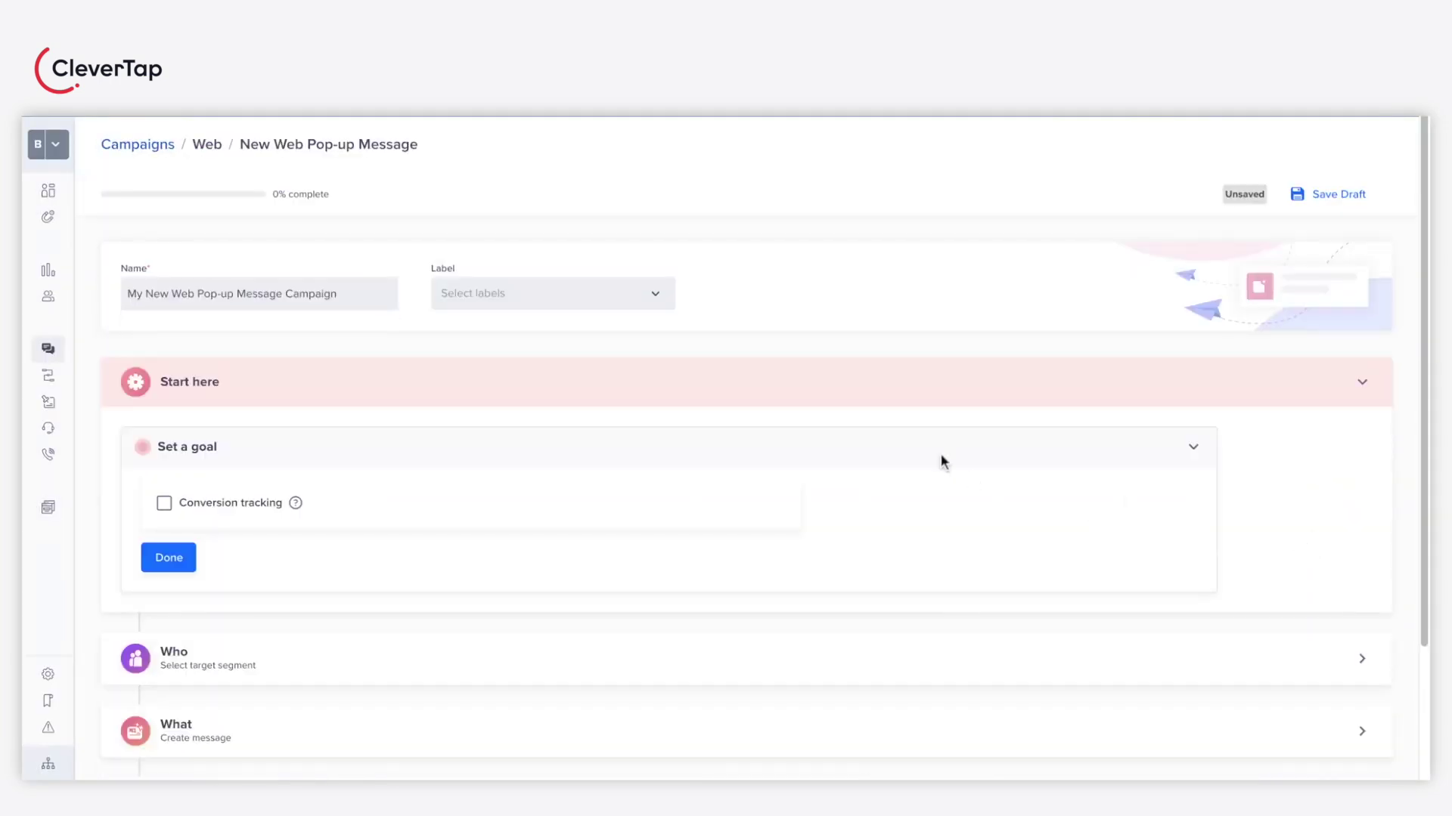
left_click(164, 503)
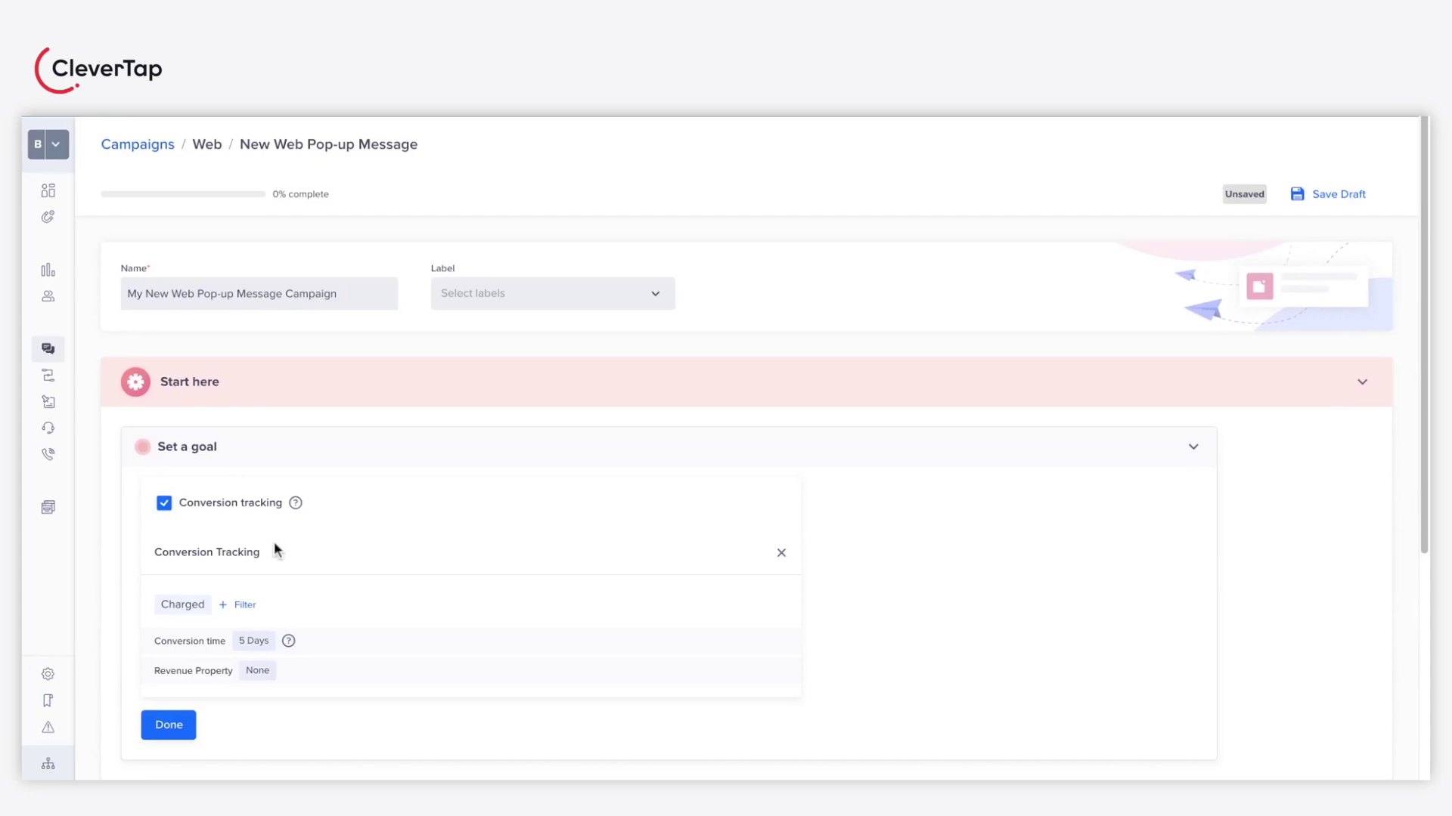
scroll(274, 541, "down", 1)
scroll(274, 542, "down", 1)
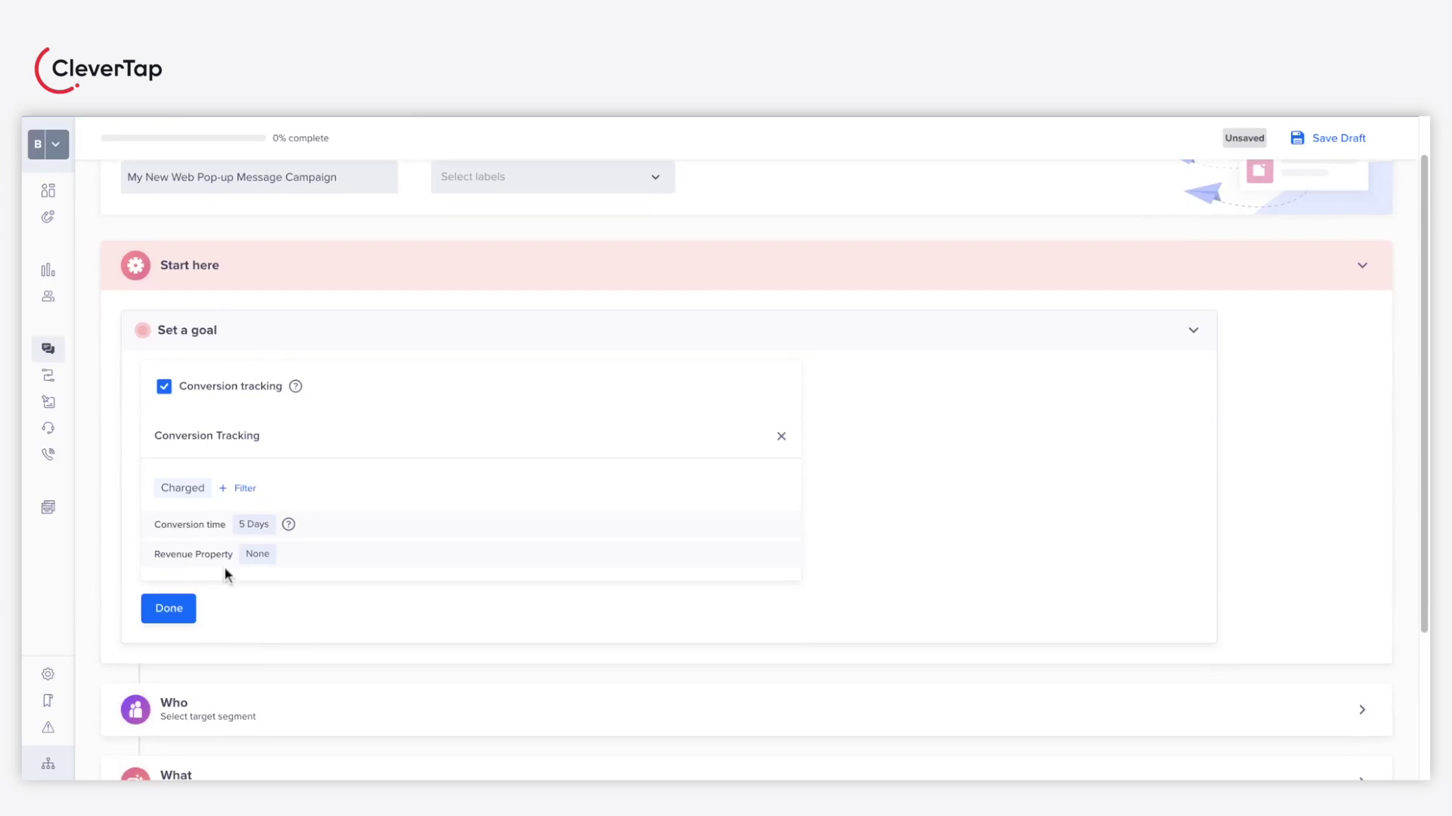
left_click(181, 608)
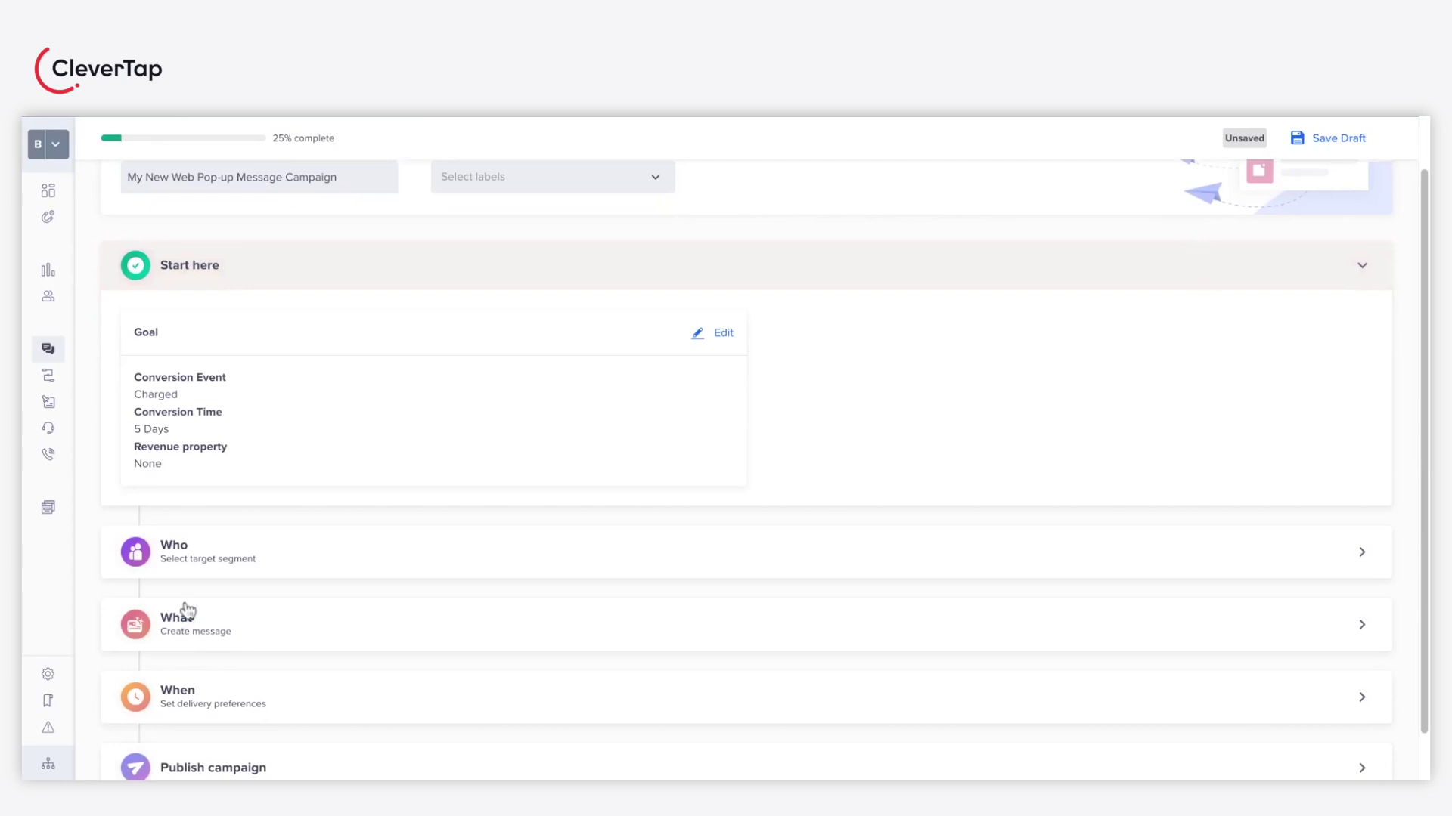
Step: Change the target segment's trigger event from Charged to Added To Cart
scroll(314, 567, "down", 1)
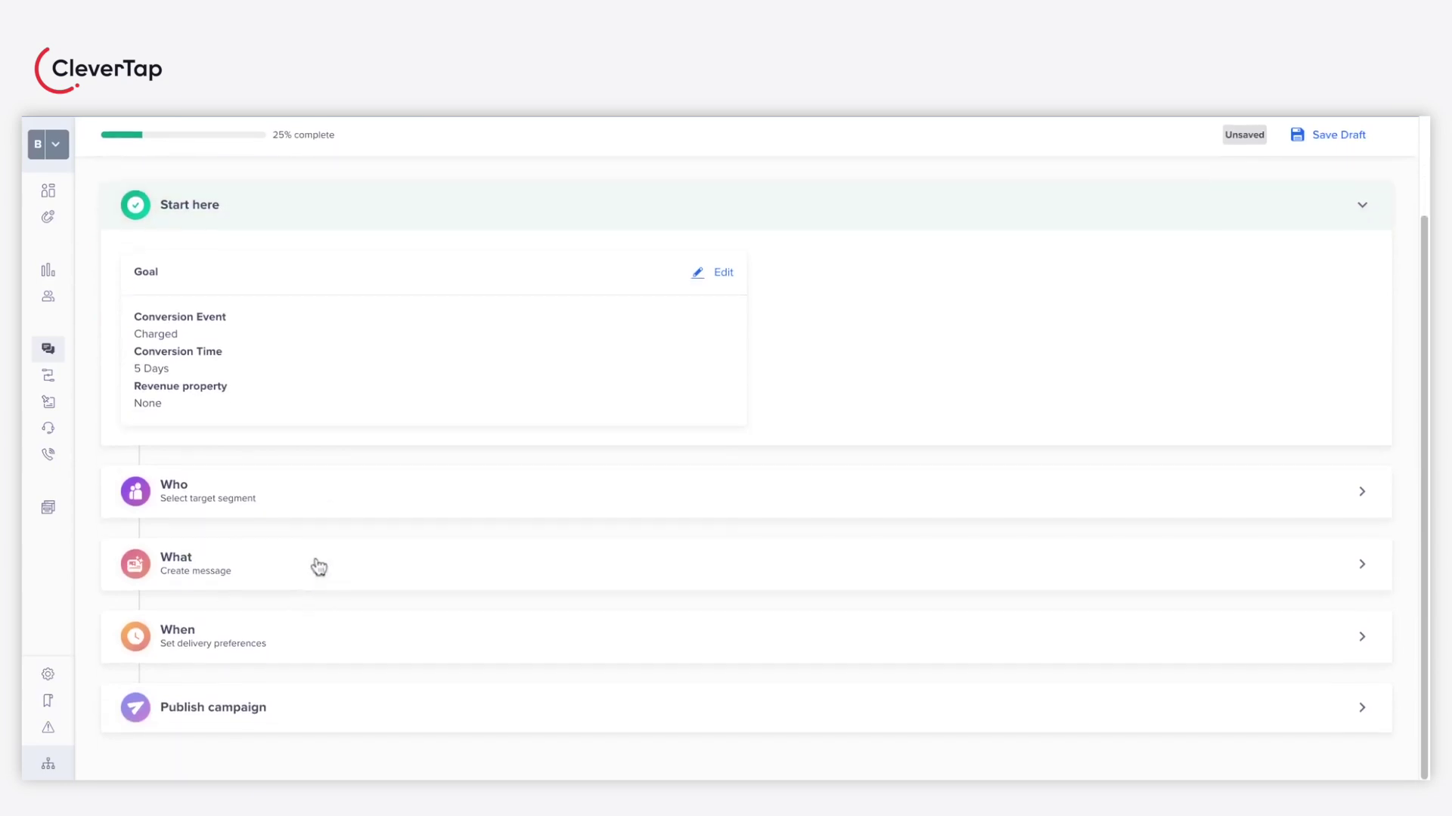
left_click(219, 509)
scroll(358, 596, "down", 3)
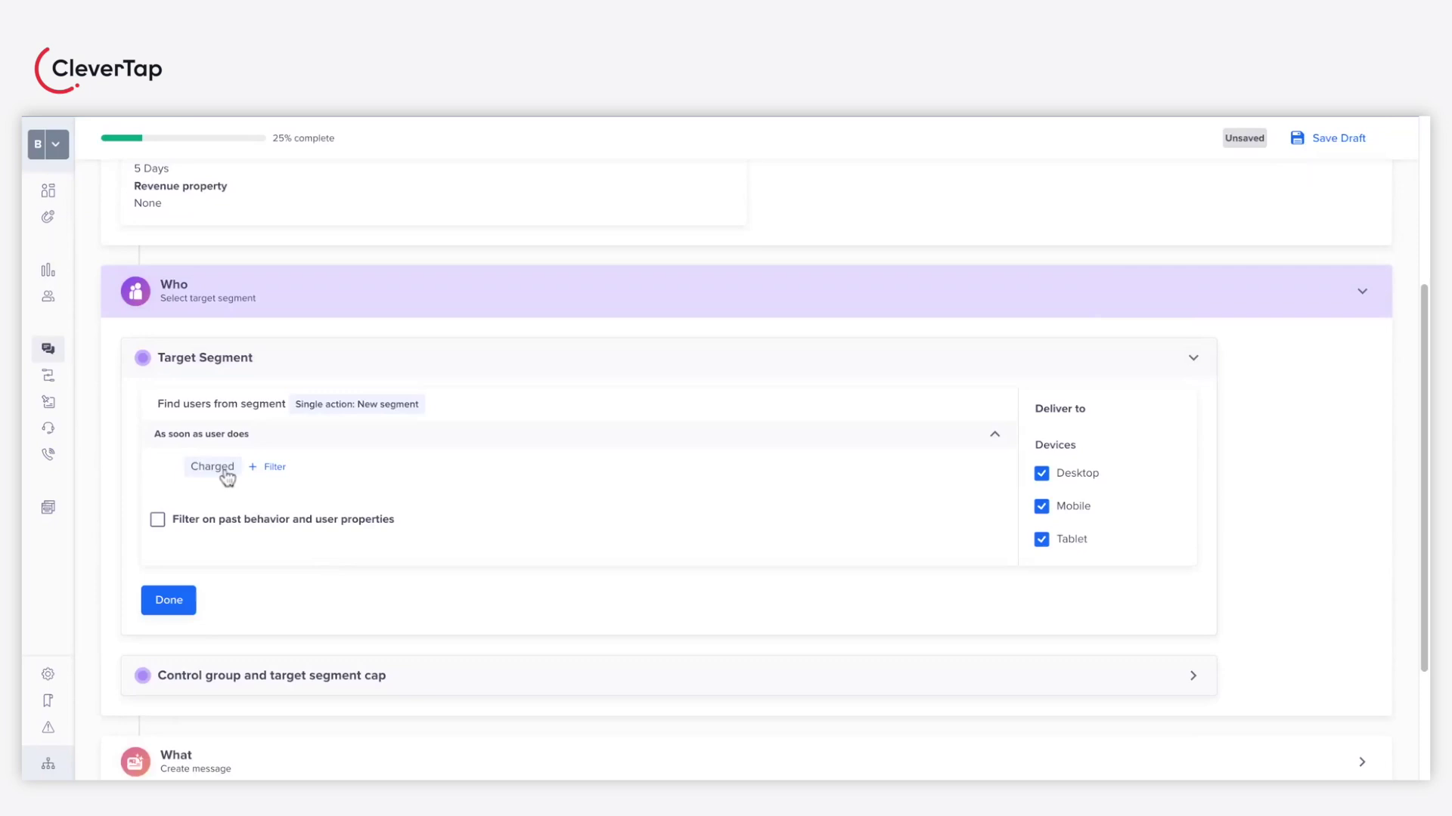
left_click(227, 478)
scroll(226, 488, "down", 5)
type("add")
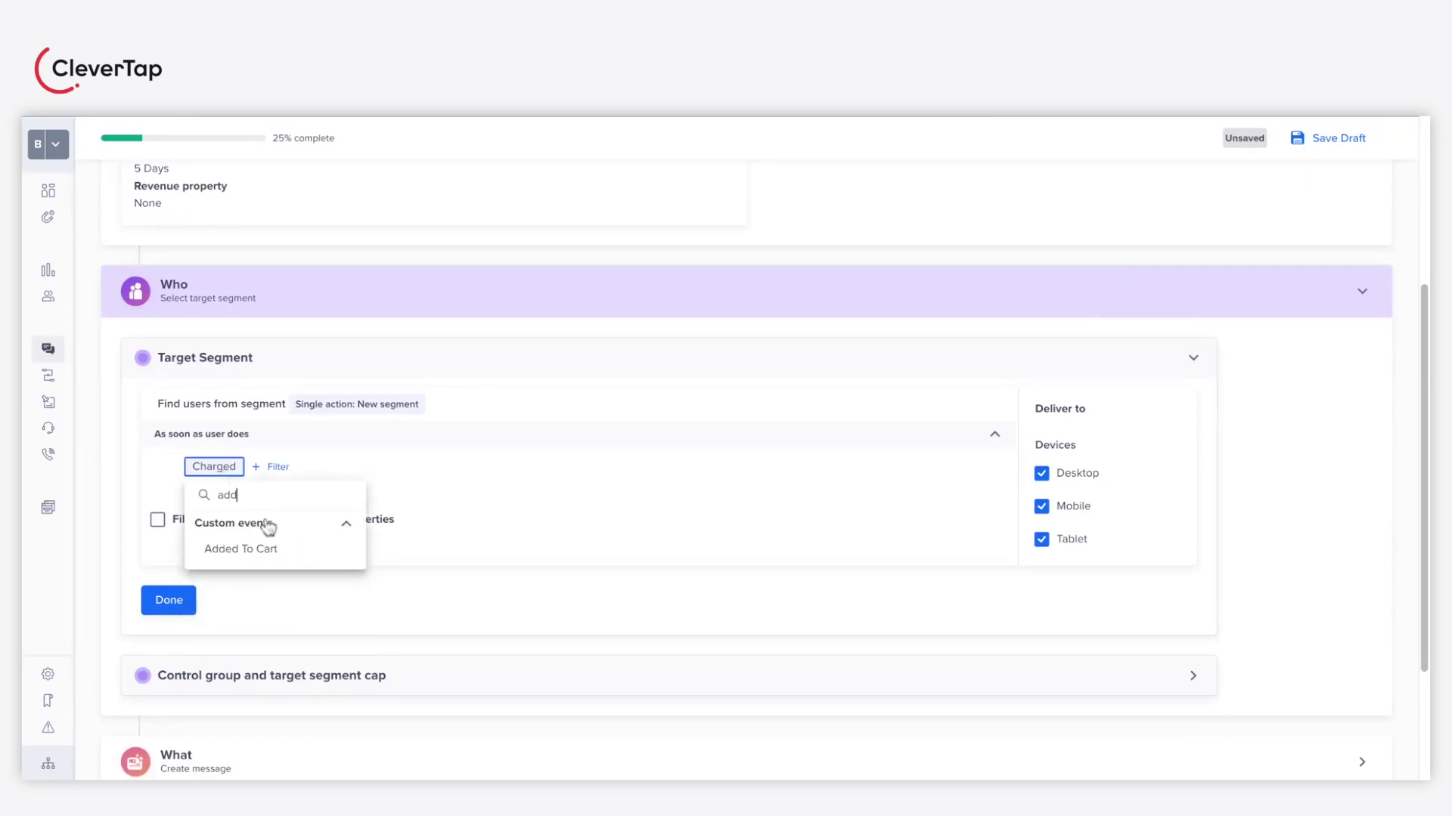
left_click(249, 549)
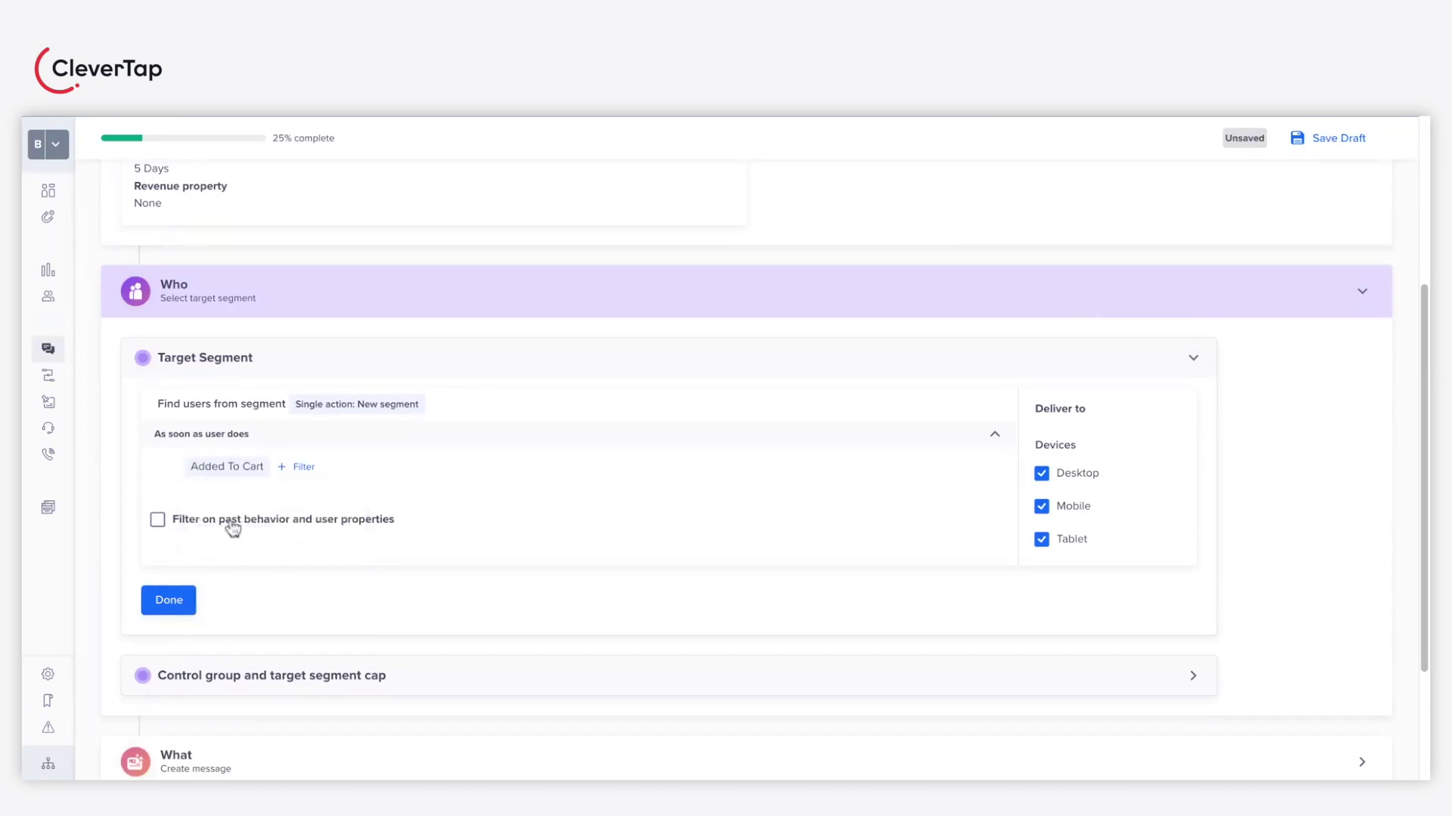
Step: Filter on past behavior to exclude users who have done Charged
left_click(231, 530)
scroll(306, 590, "down", 2)
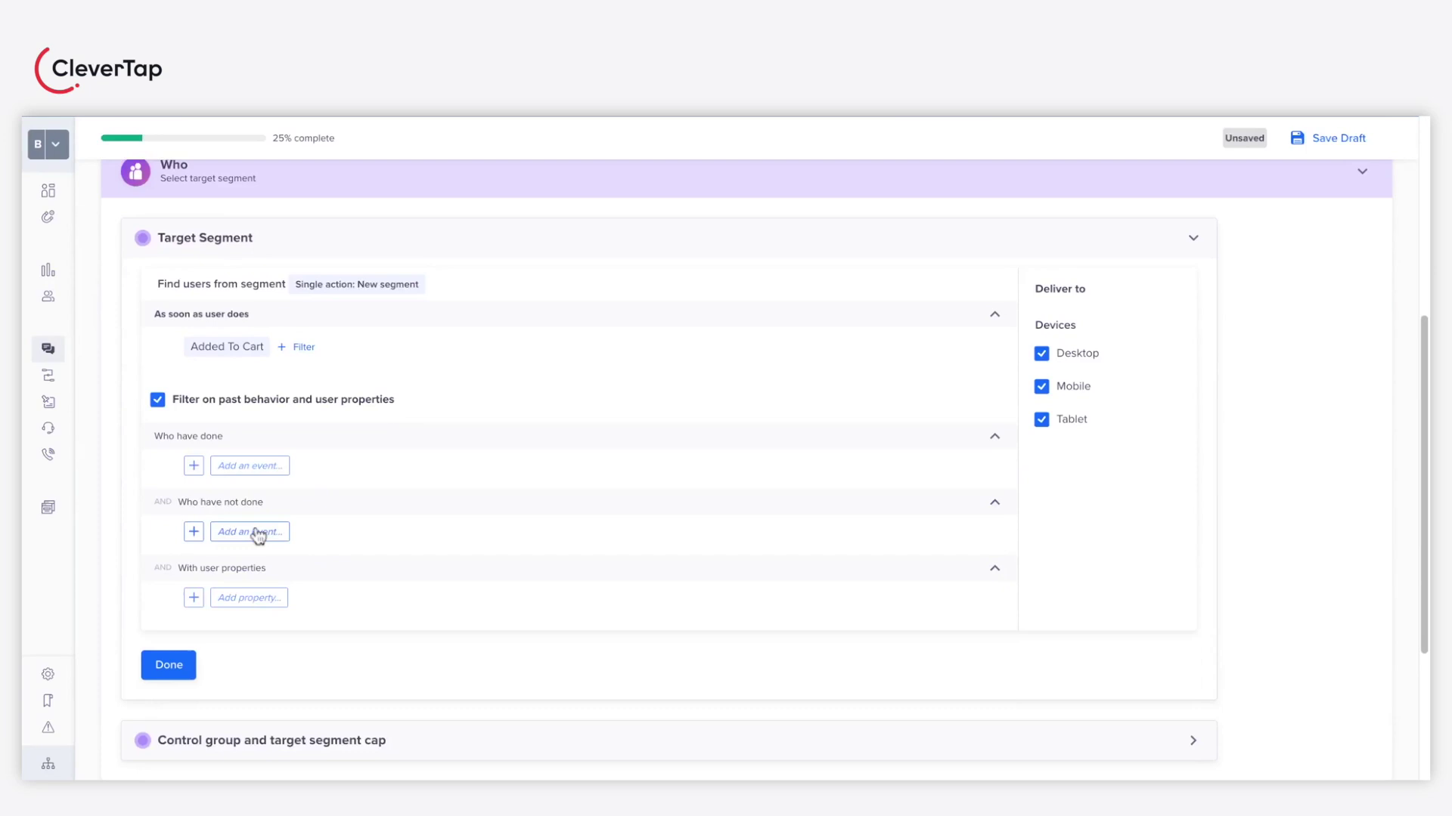
left_click(256, 532)
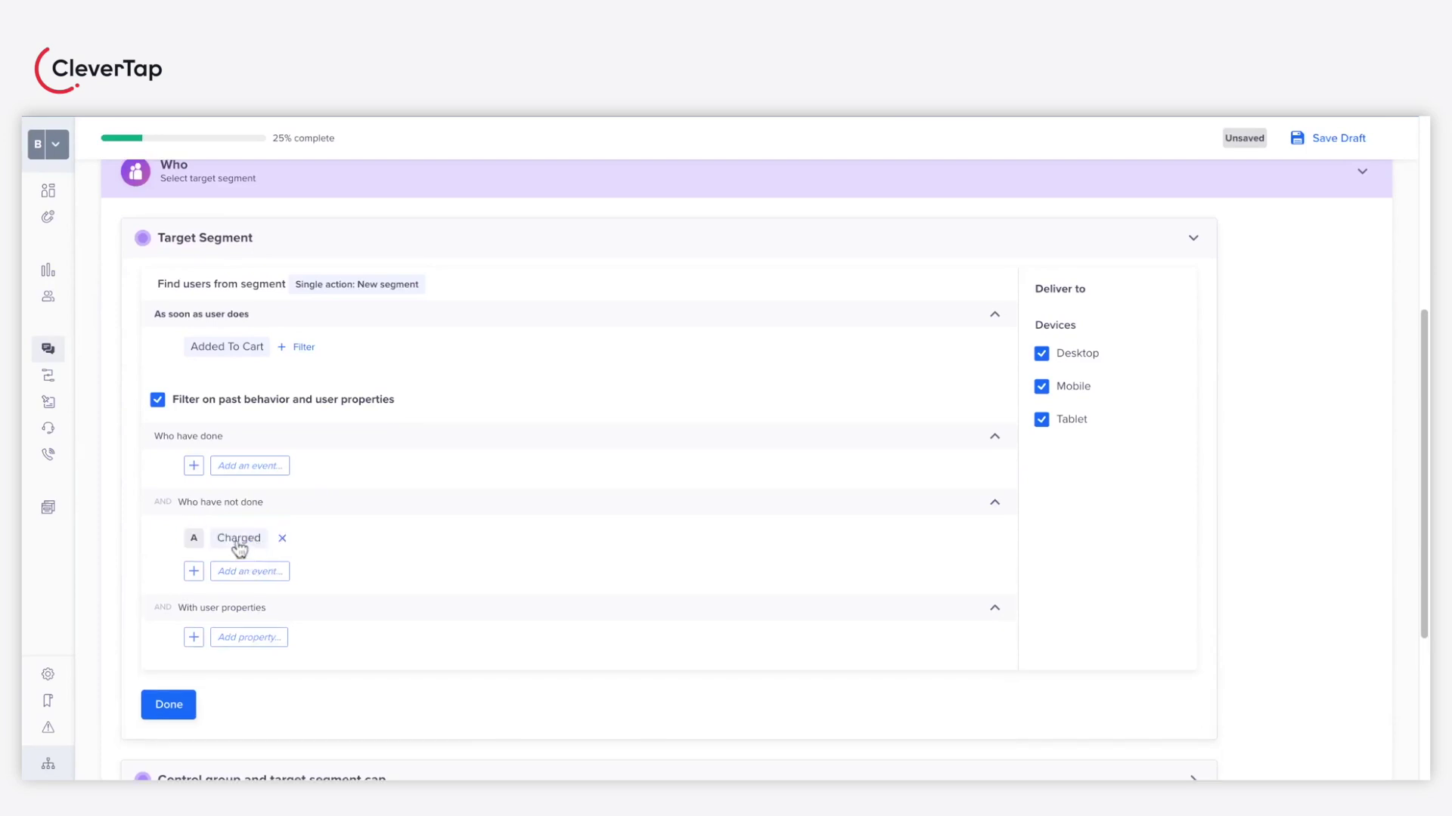
scroll(294, 607, "down", 1)
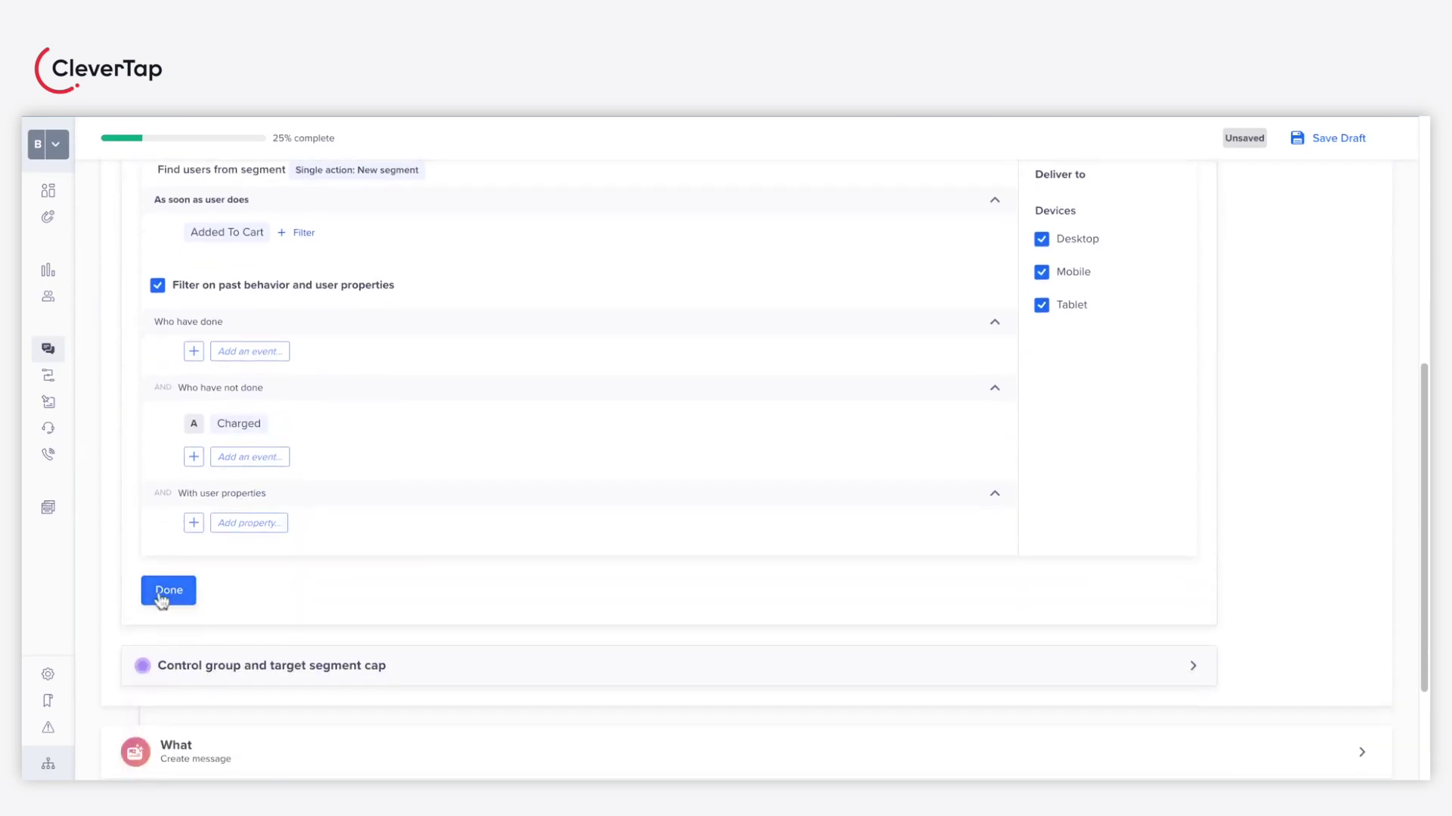
Step: Confirm the Added To Cart segment and keep the 2% system control group
left_click(167, 594)
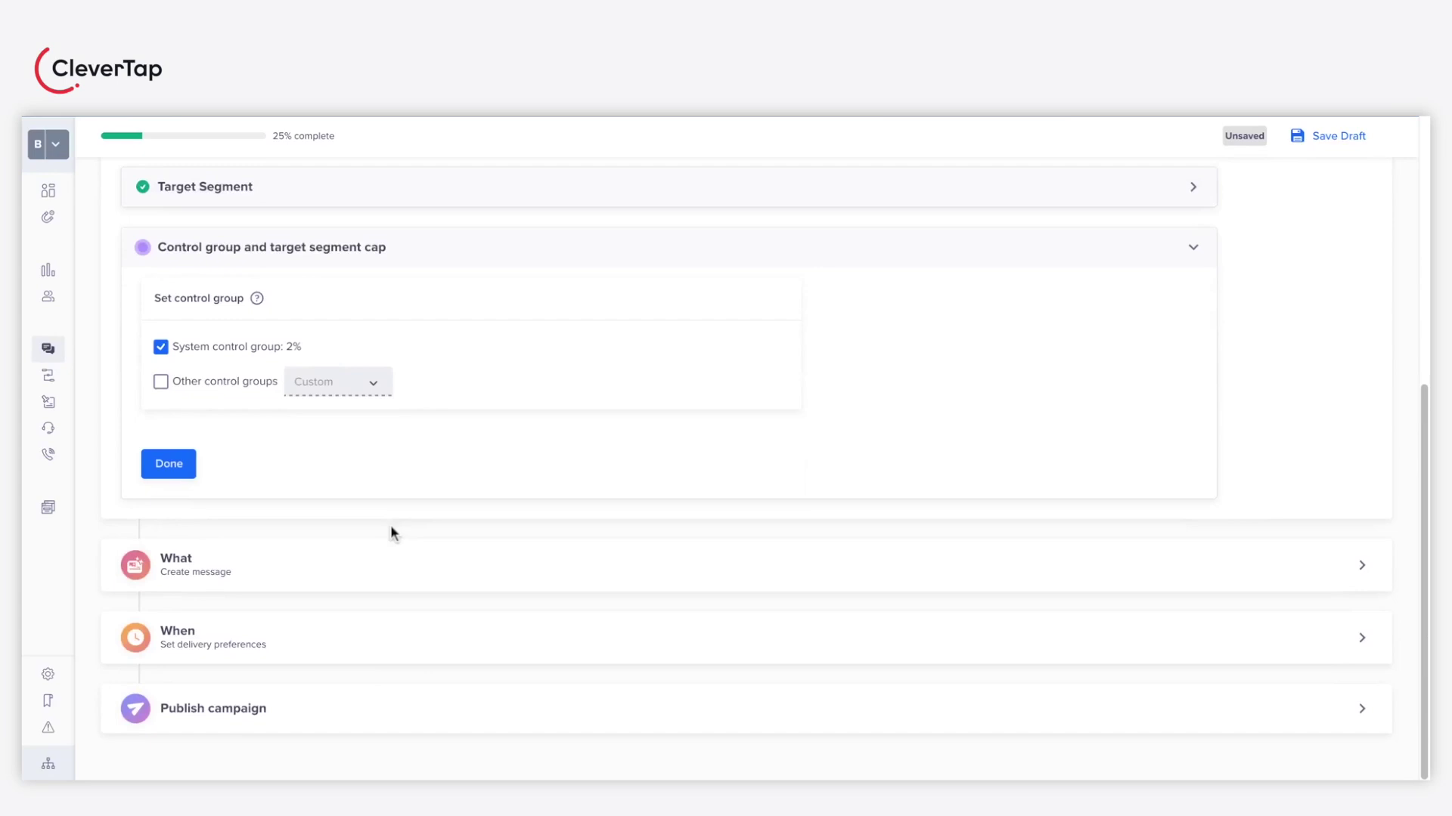
scroll(262, 519, "up", 2)
scroll(259, 518, "down", 1)
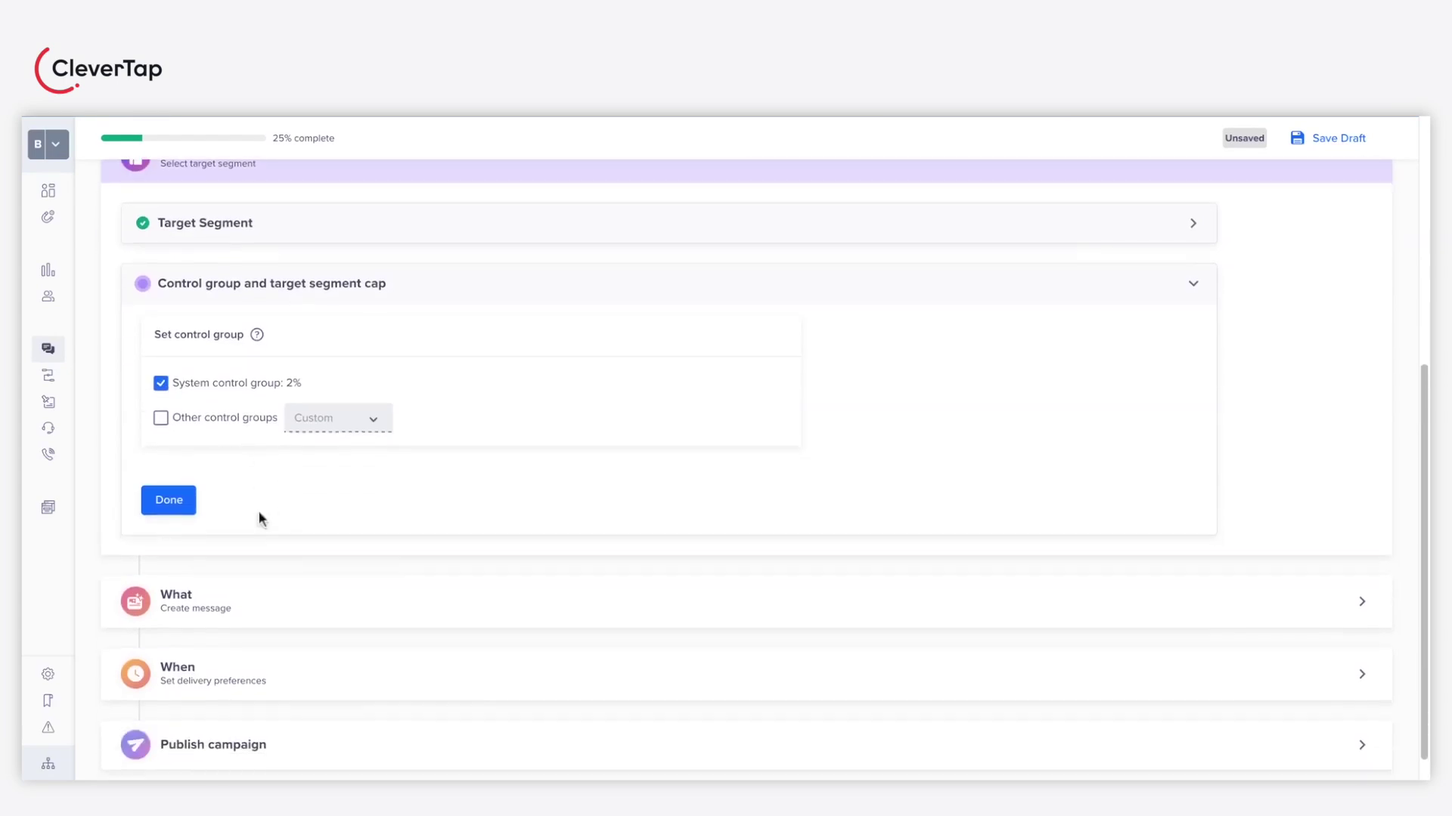
left_click(169, 501)
scroll(340, 537, "down", 1)
scroll(340, 537, "down", 3)
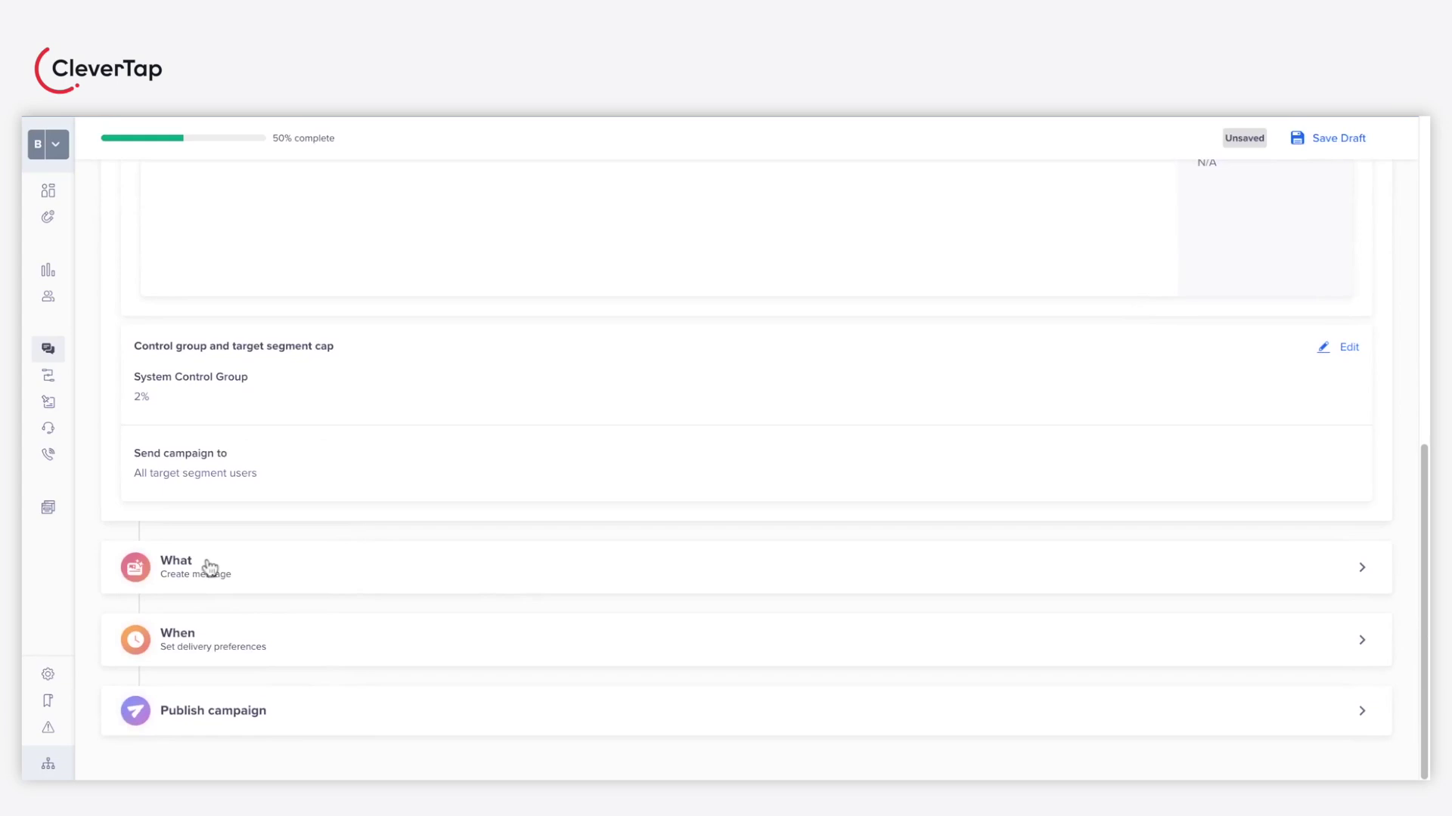
Step: Open the single-message editor and bring up the Interstitial card in Basic Templates
left_click(209, 568)
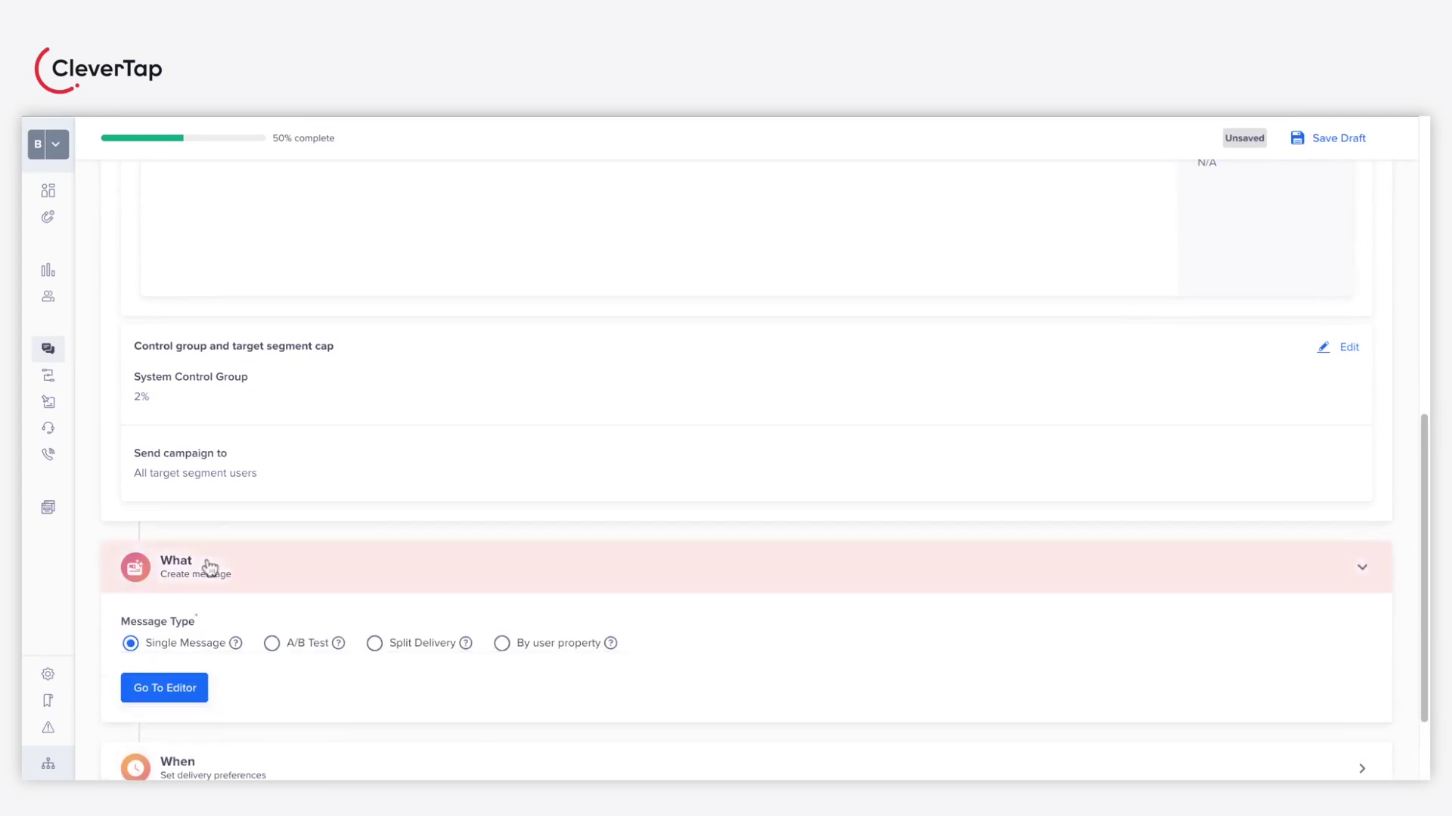
left_click(187, 692)
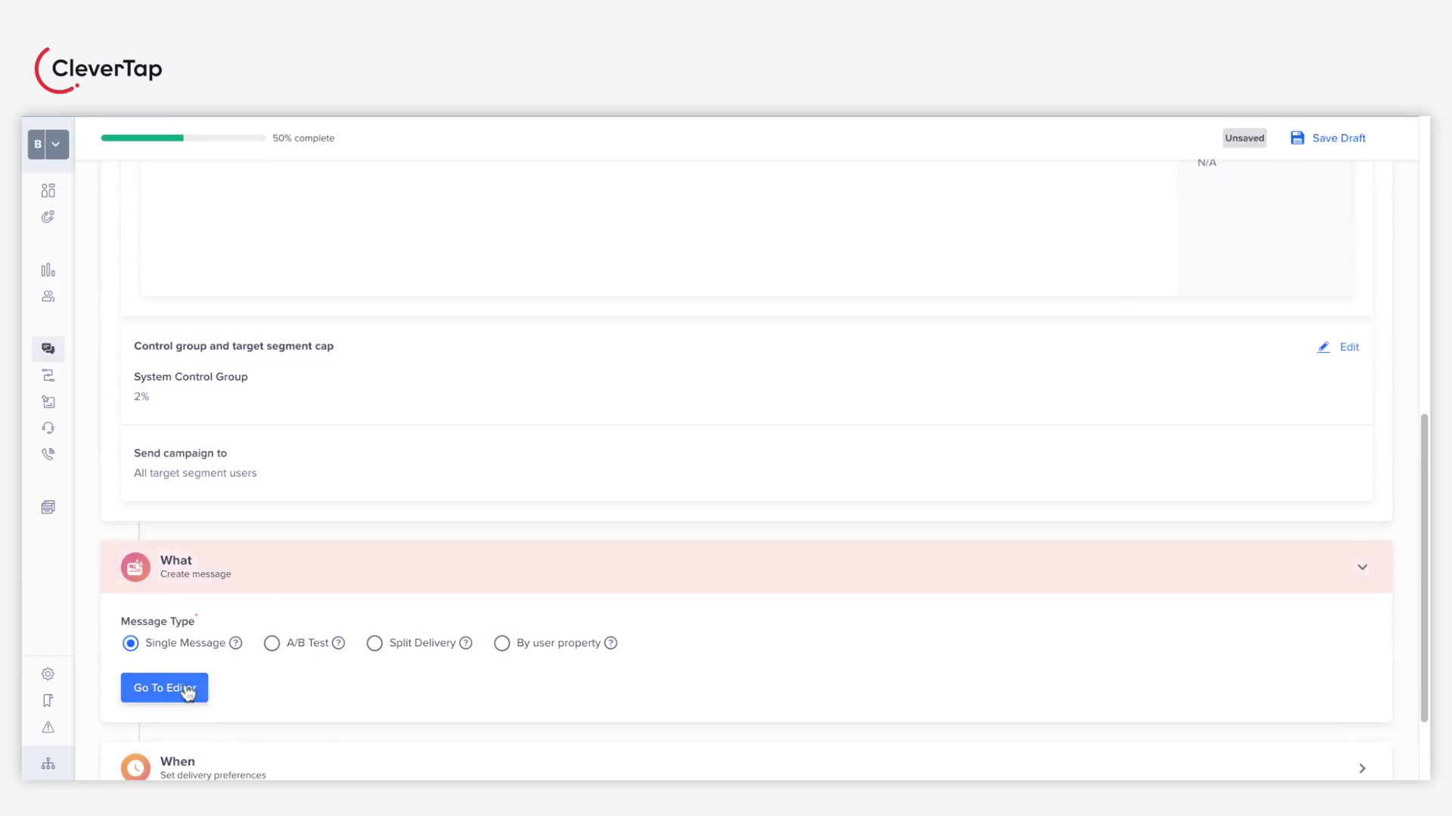
left_click(188, 692)
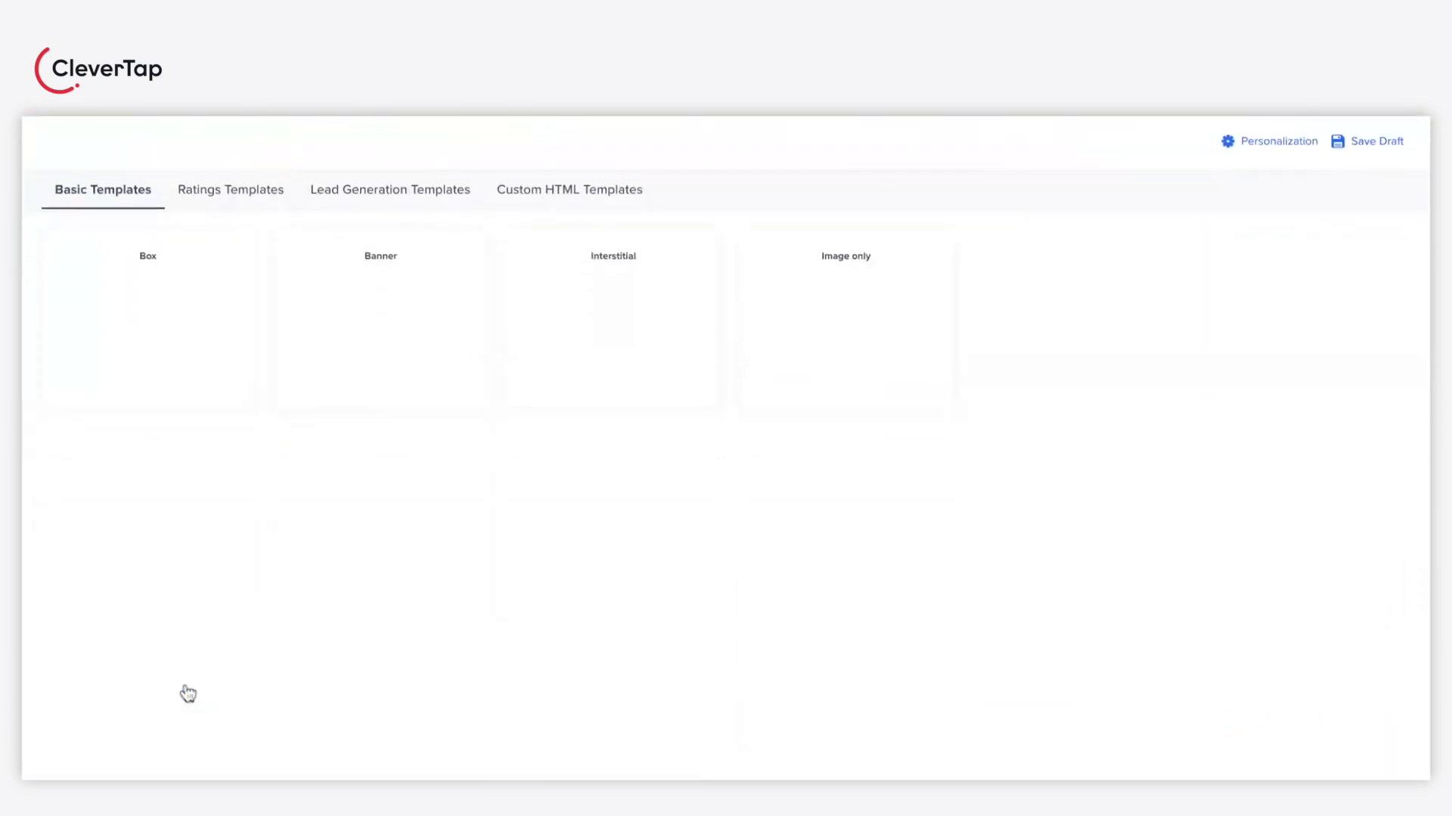
mouse_move(587, 342)
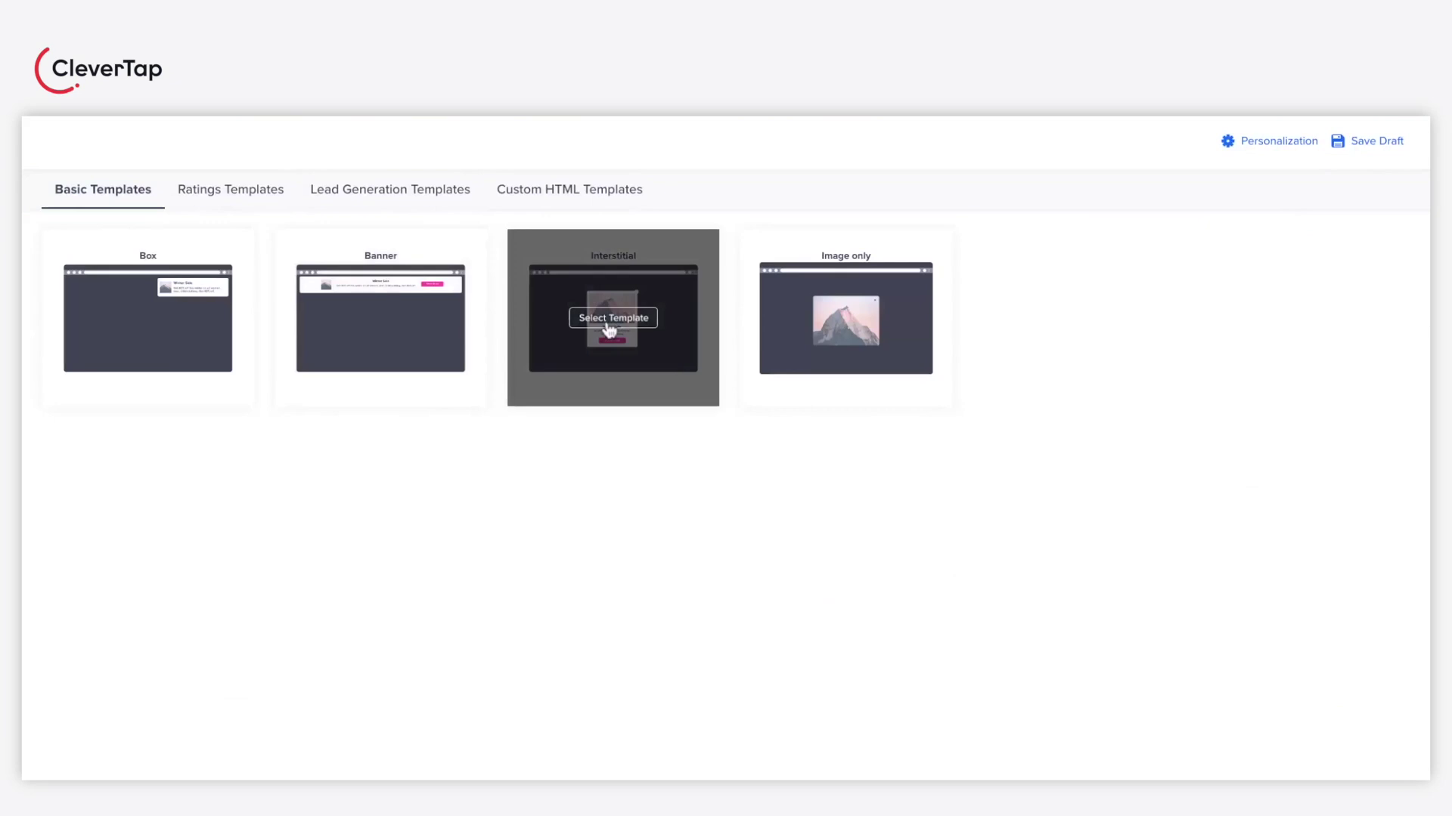
Step: Apply the Interstitial template and title it 'Hey' plus the user's name, default 'There'
left_click(612, 319)
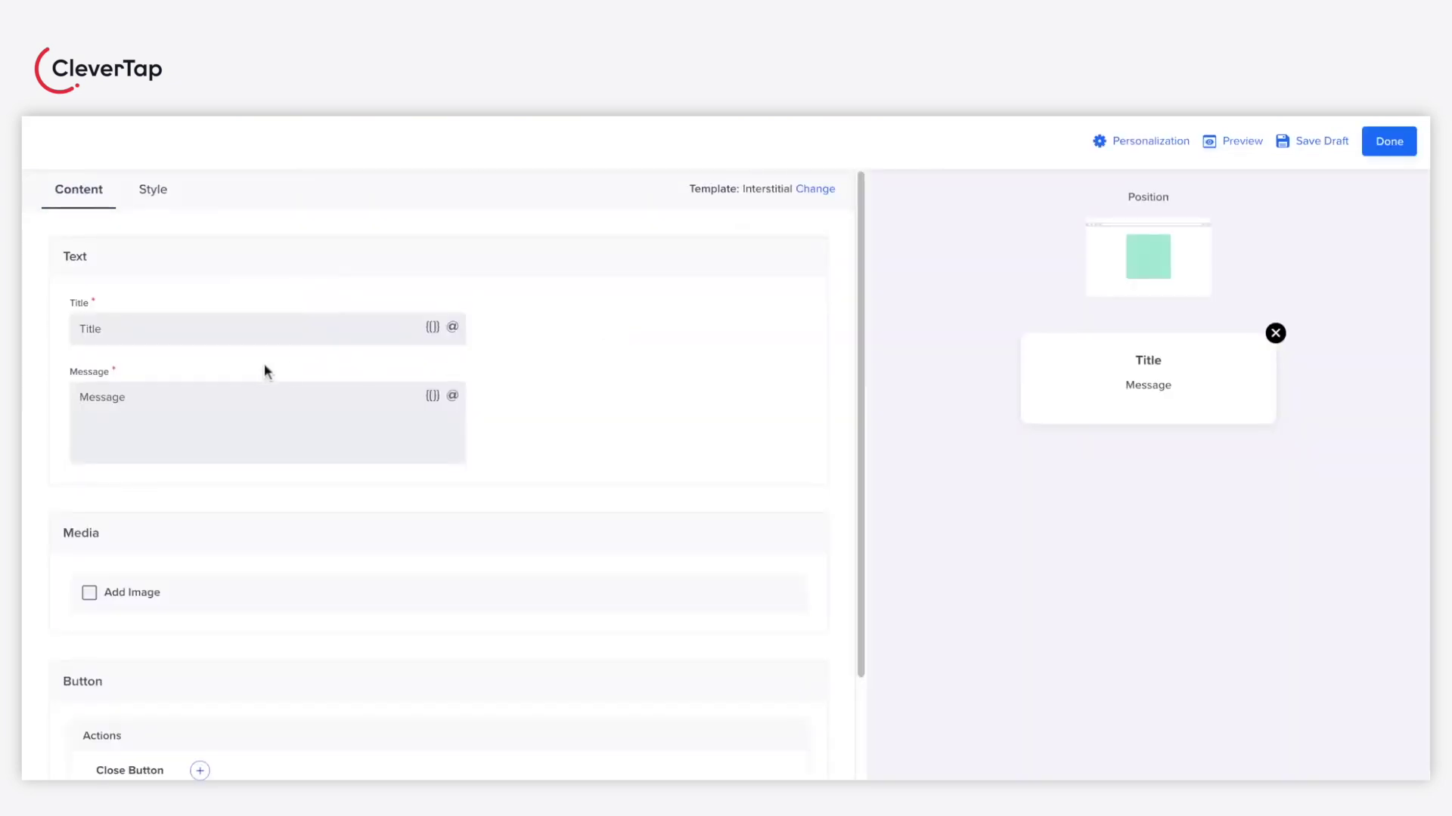
scroll(567, 421, "down", 1)
scroll(563, 414, "up", 1)
left_click(148, 325)
type("heY")
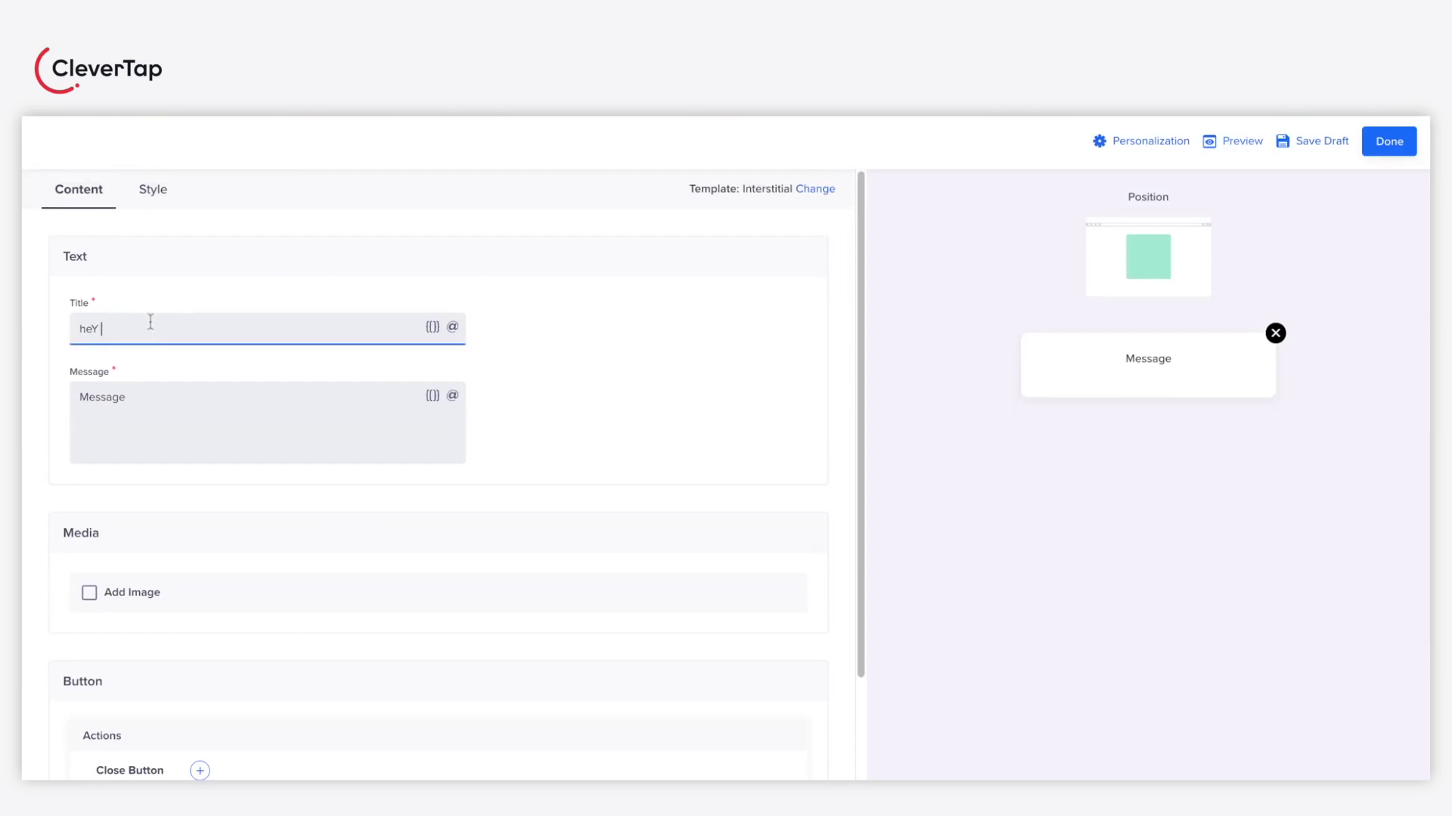
key("BackSpace")
key("BackSpace")
key("BackSpace")
type("Hey @na")
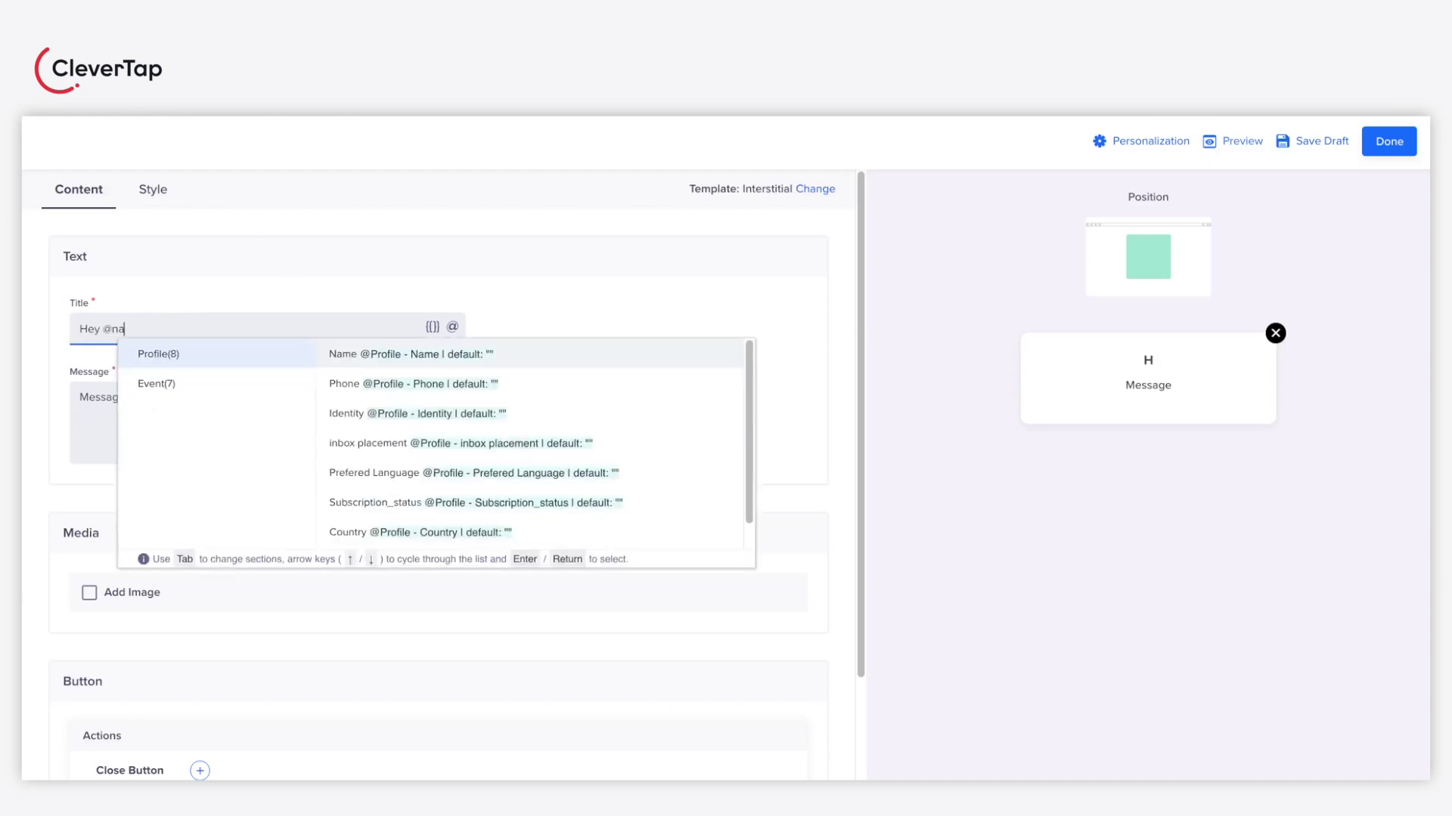
key("Return")
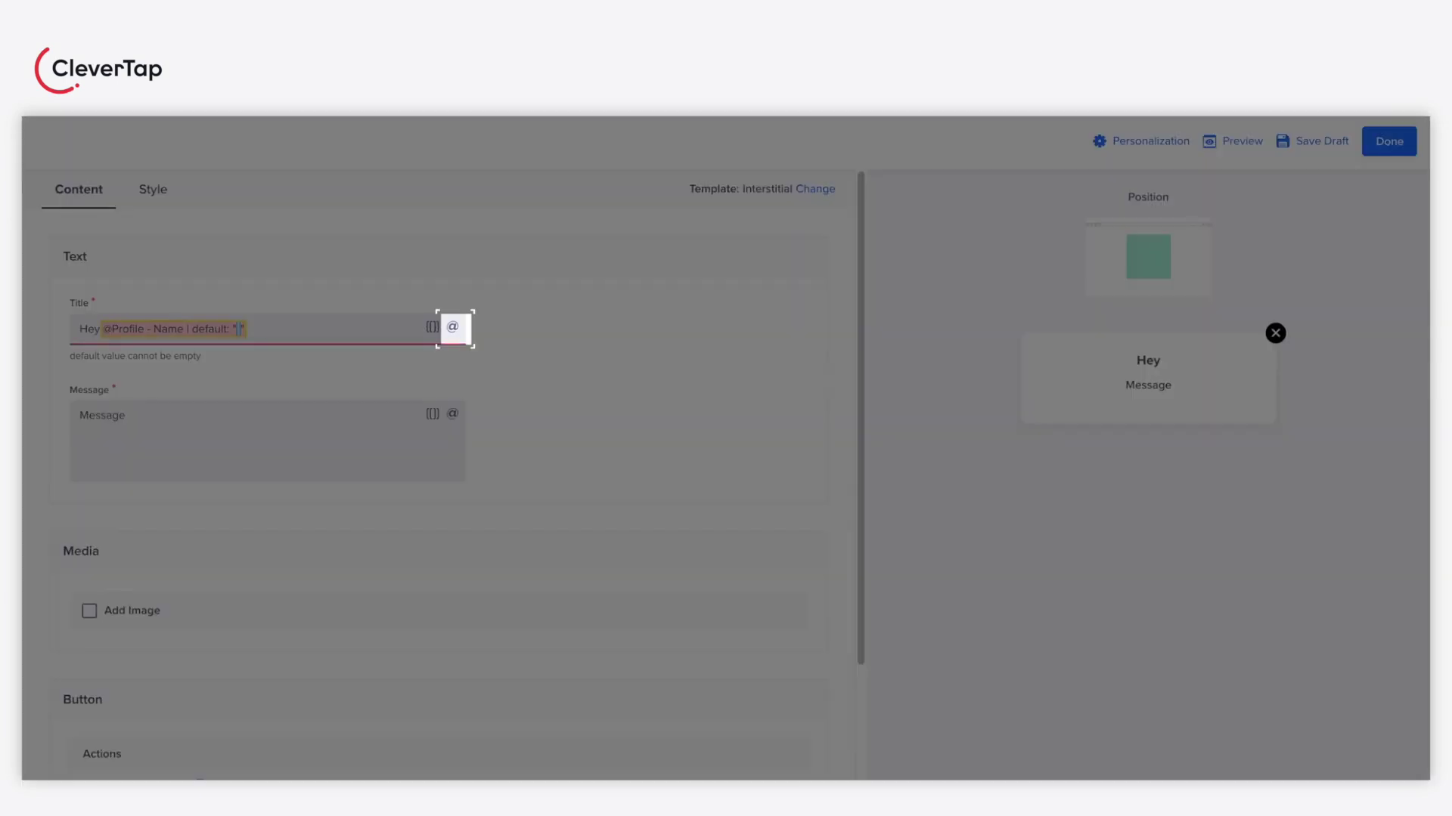
type("There")
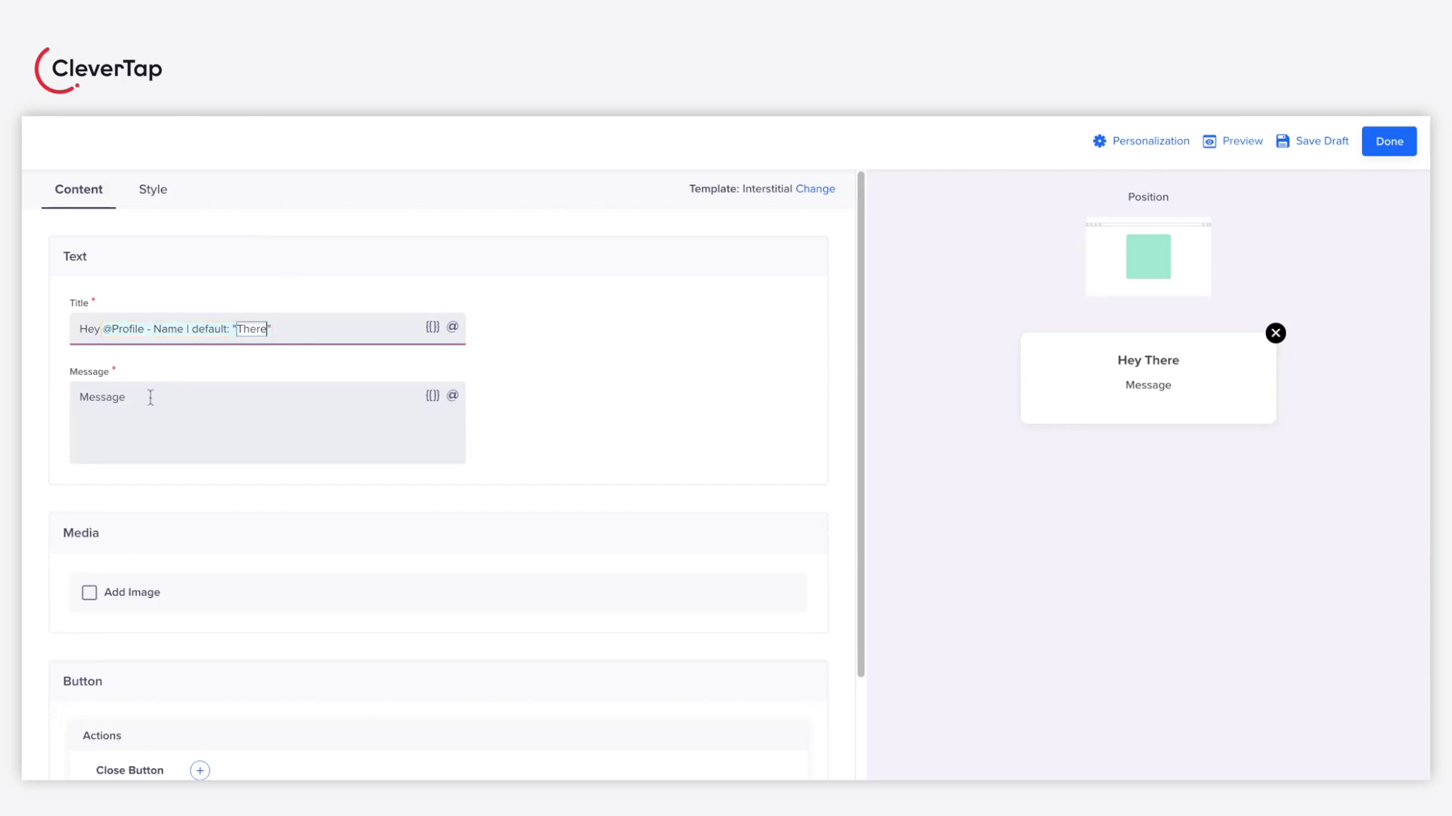
Step: Replace the Message placeholder with the pasted 25% off IN25 promo text
left_click(130, 401)
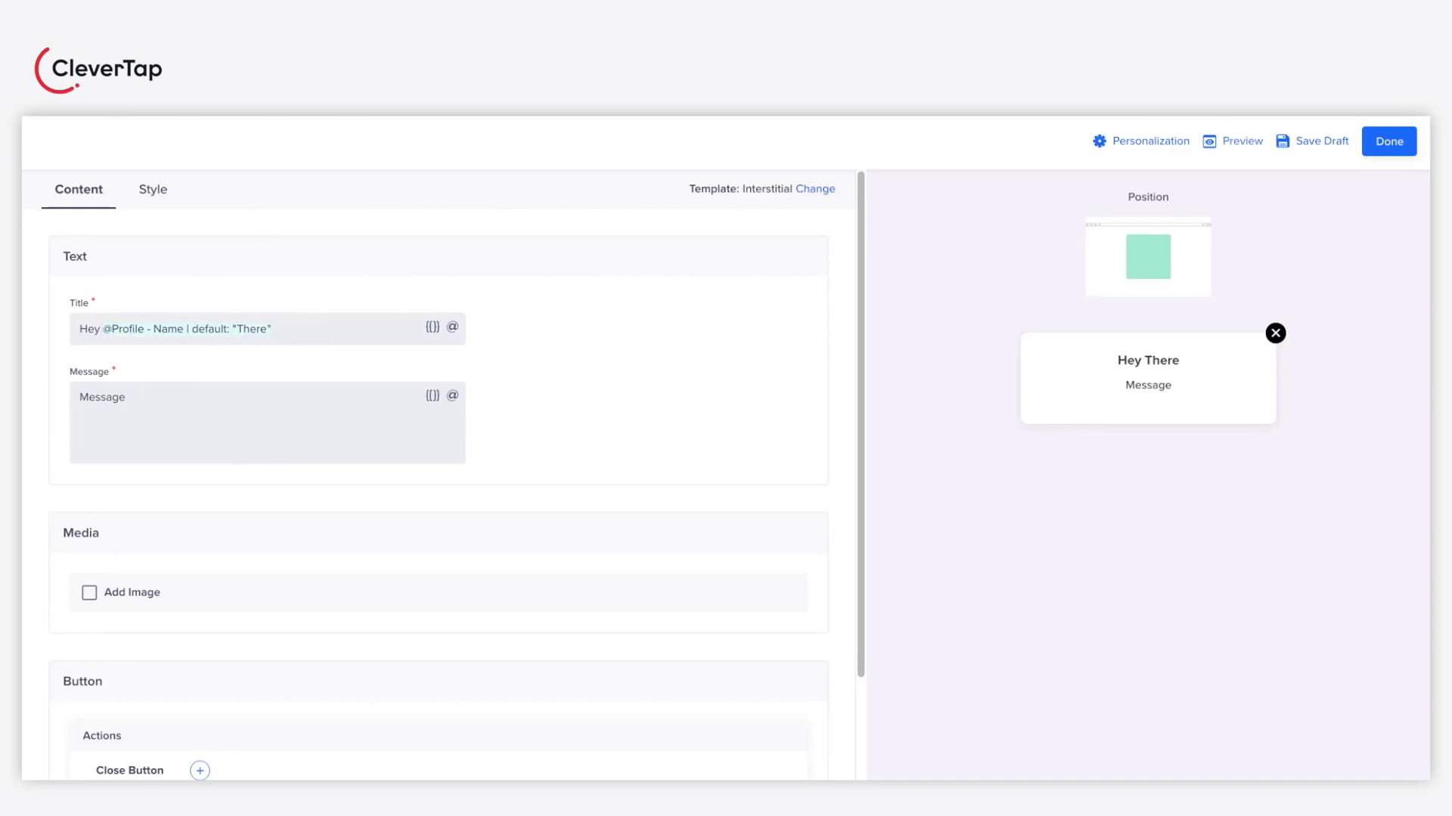
left_click(127, 397)
double_click(318, 405)
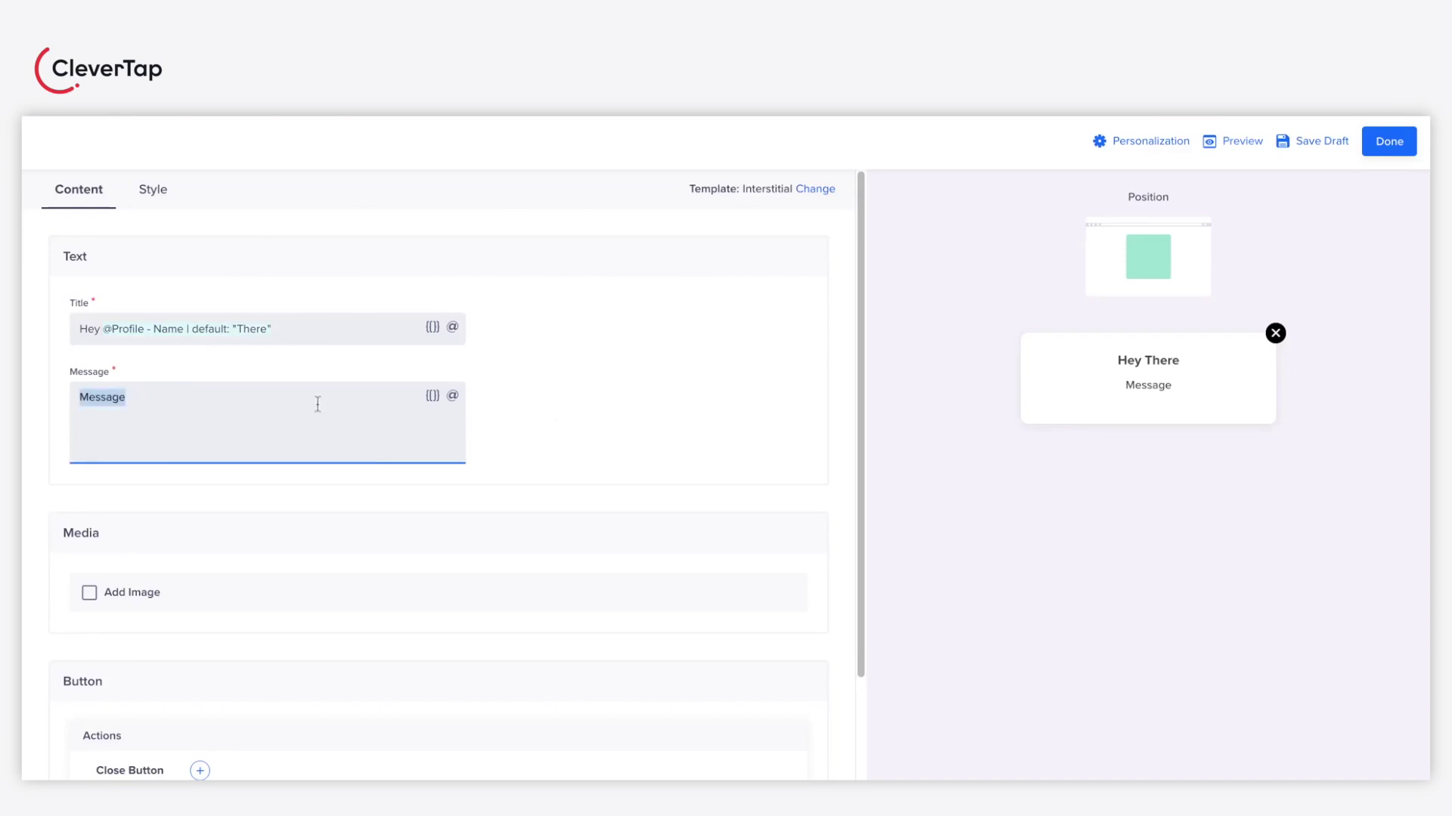
type("Here's an additional 25% off for your products lying in the cart ! Use promo code - IN25. Hurry up!")
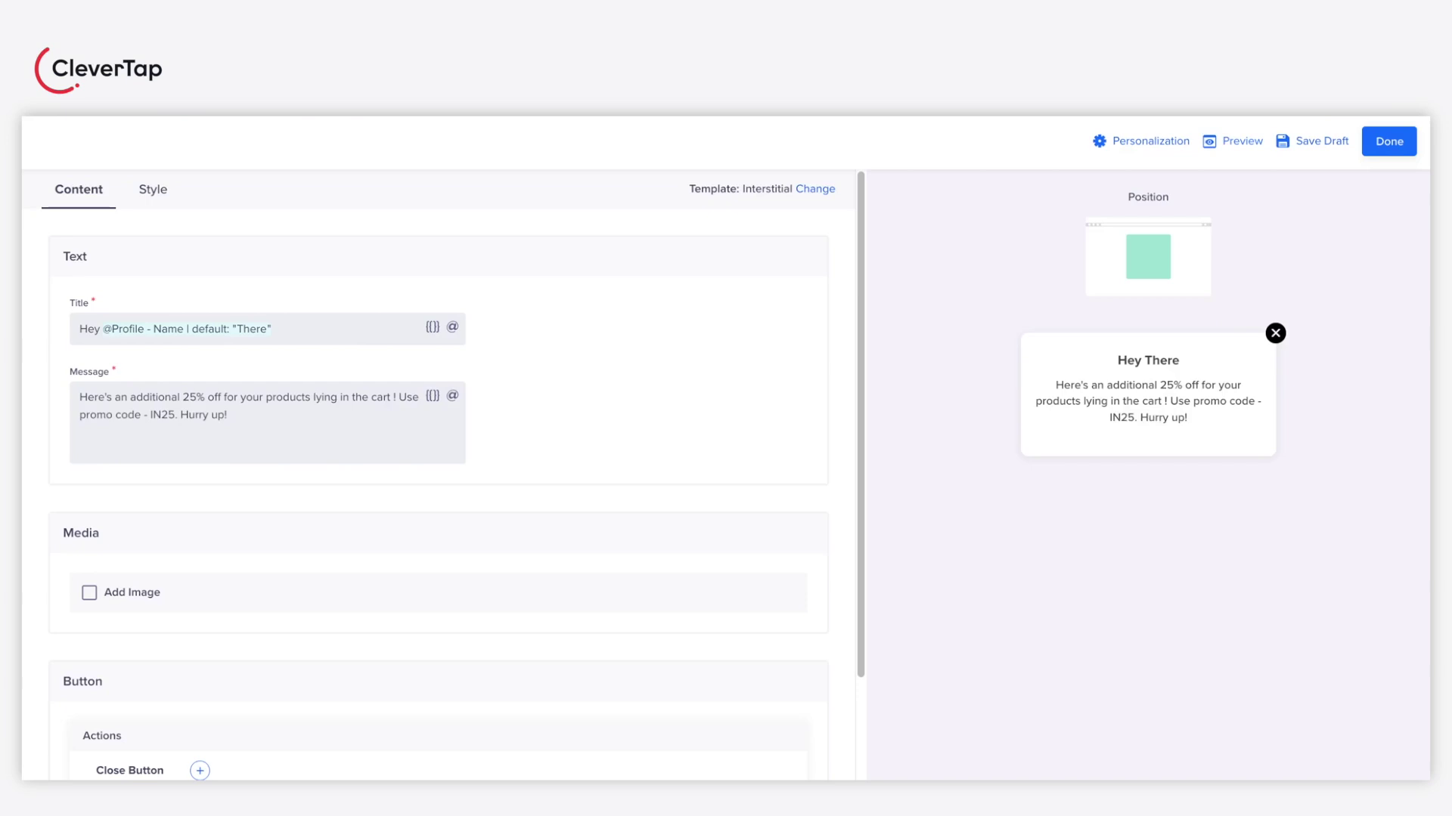
left_click(229, 415)
Step: Append 'Here's a special offer for you!' to the pop-up title
left_click(347, 329)
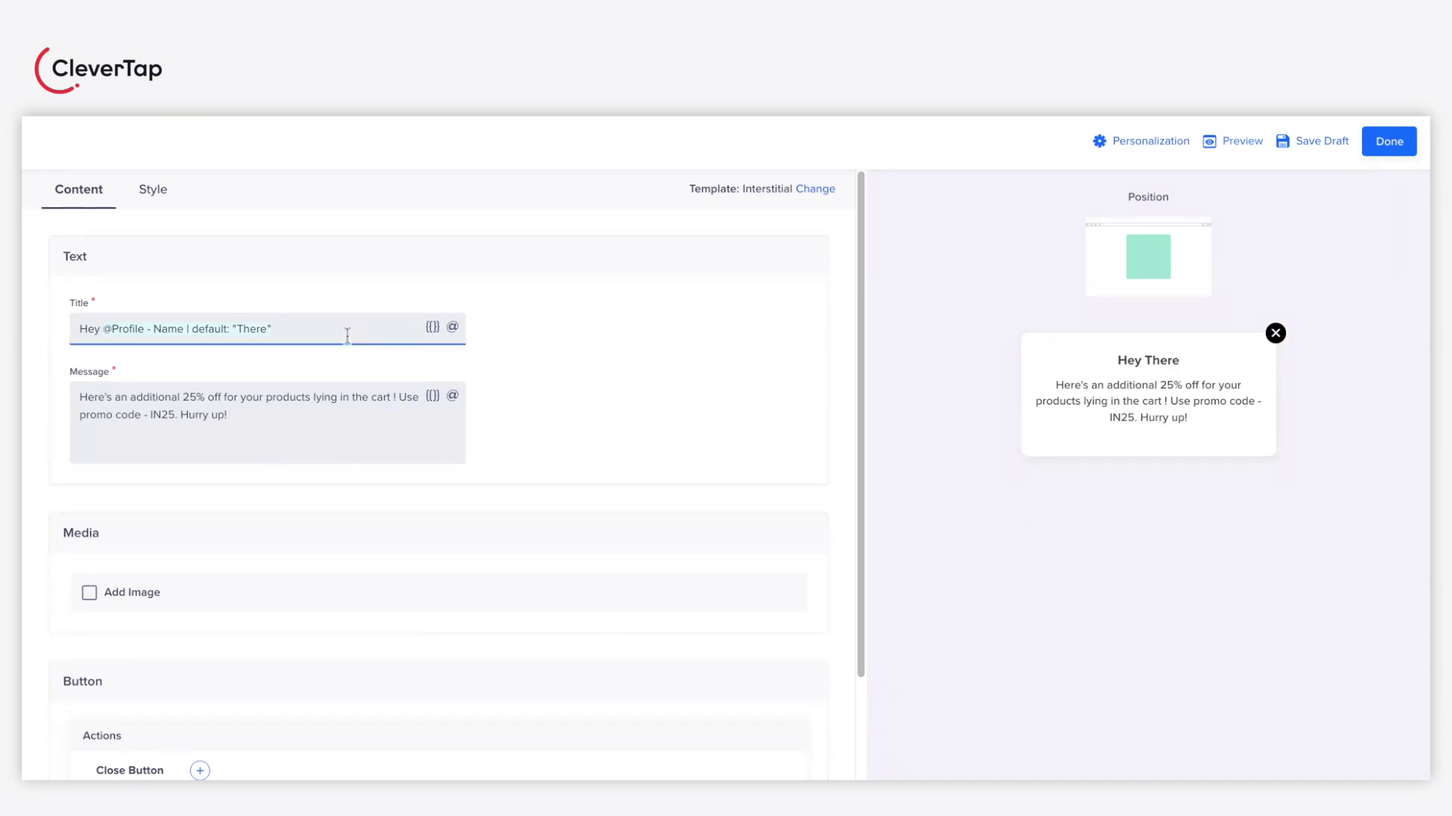
type("Here's a special offer for you!")
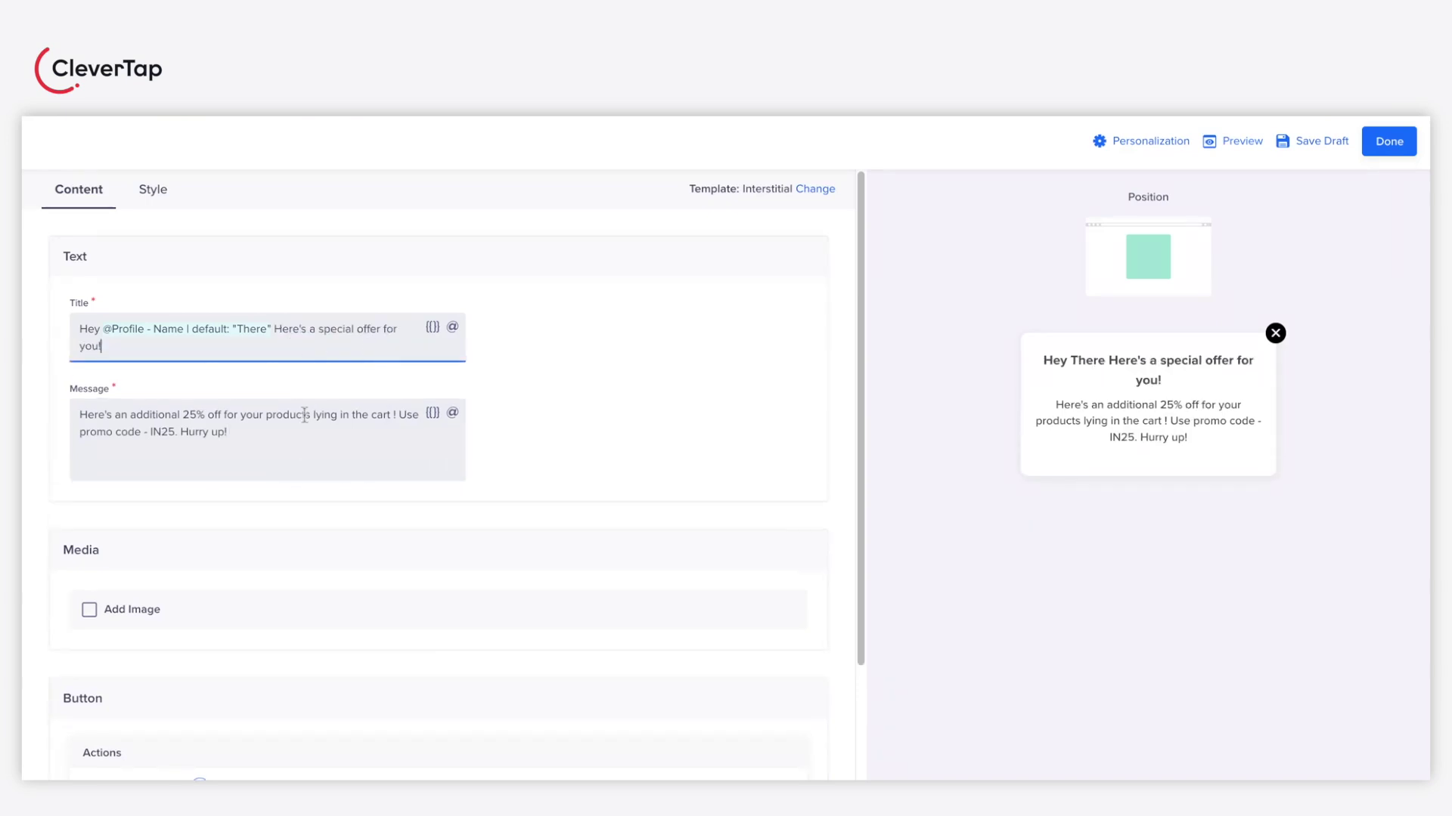
scroll(303, 442, "down", 2)
left_click(341, 446)
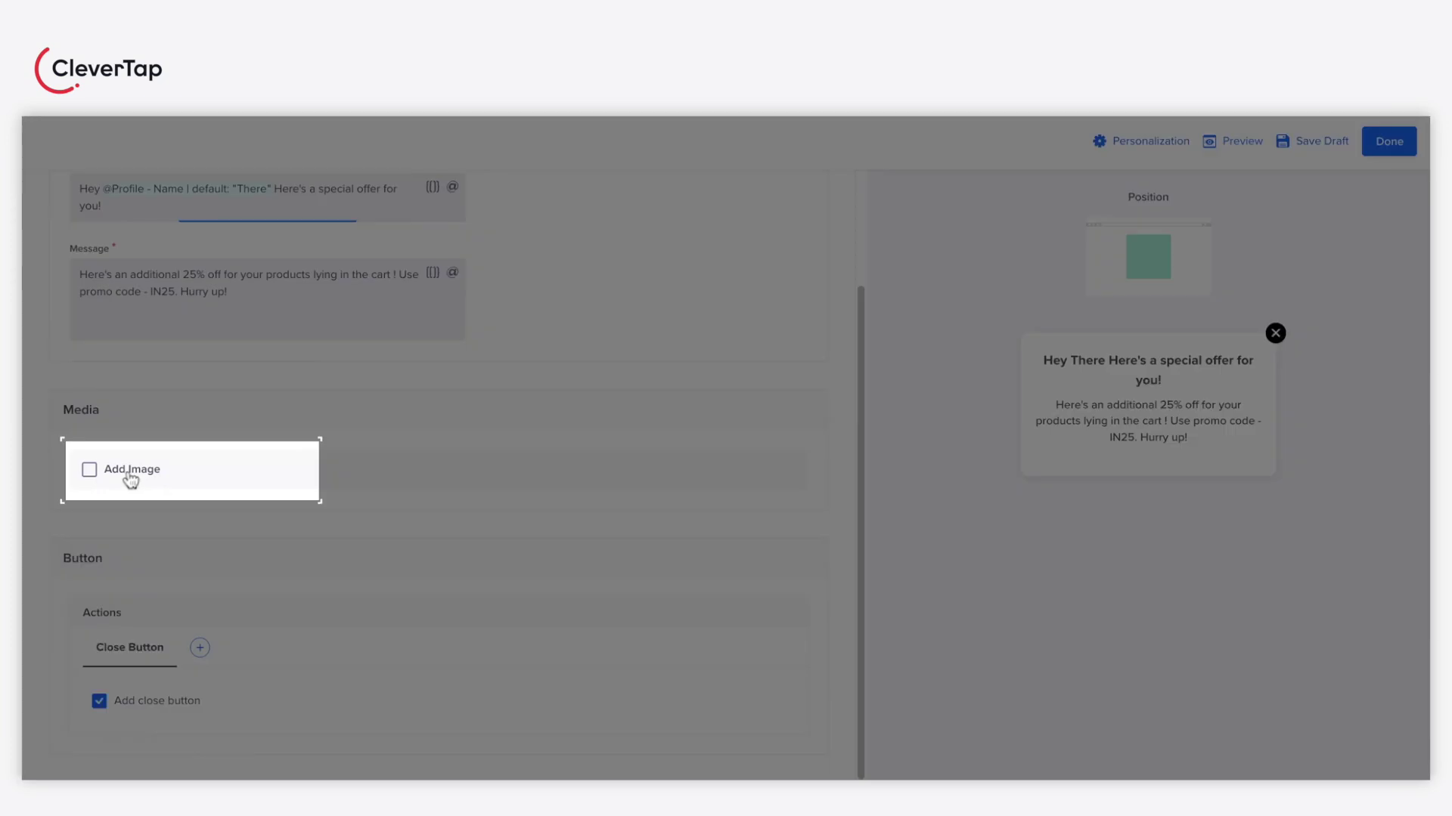
Step: Add the red 25% OFF promotion image to the pop-up from its image URL
left_click(131, 472)
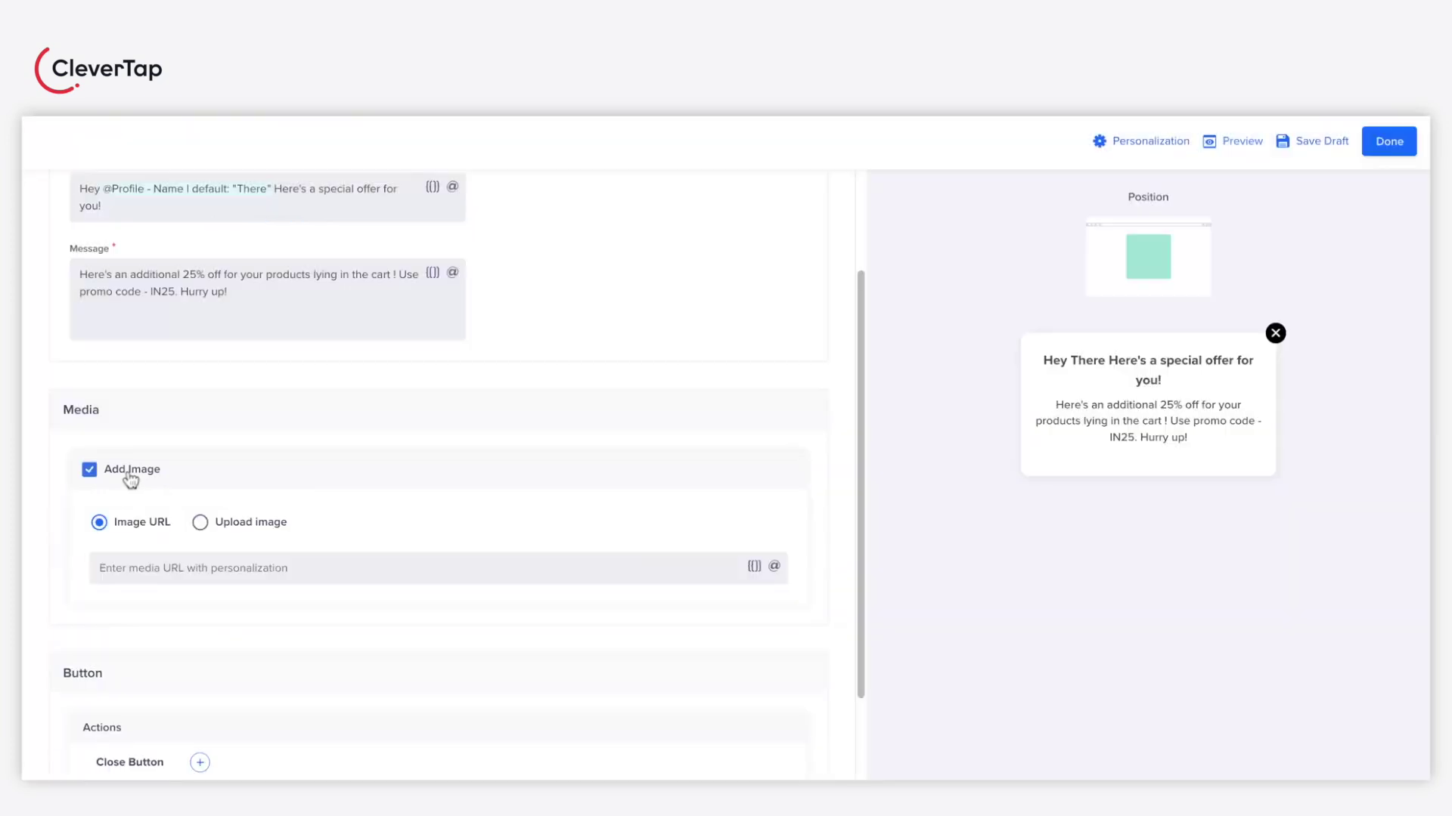
left_click(205, 575)
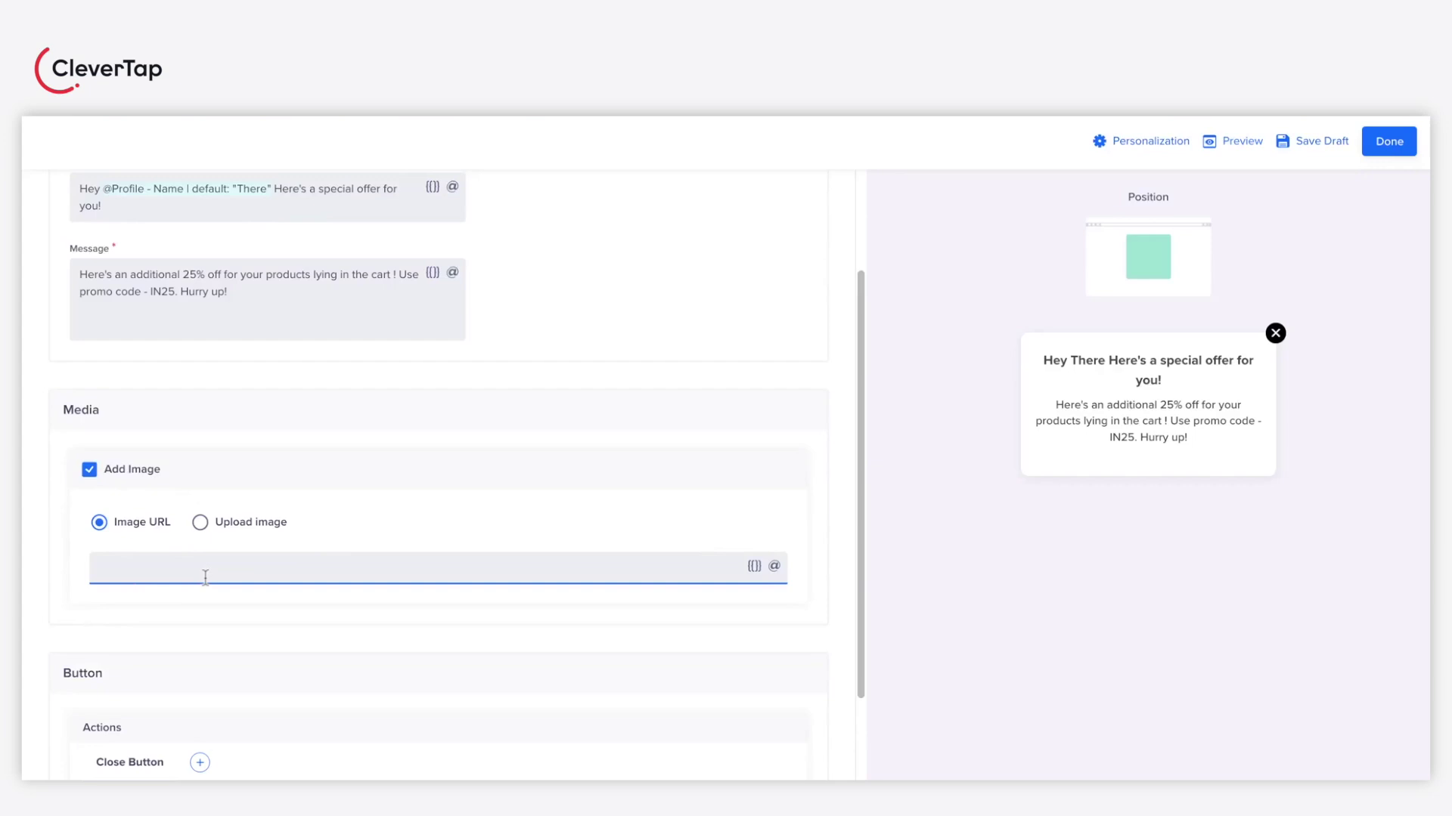
type("https://img.freepik.com/premium-photo/25-percent-off-promotion_2227-145.jpg")
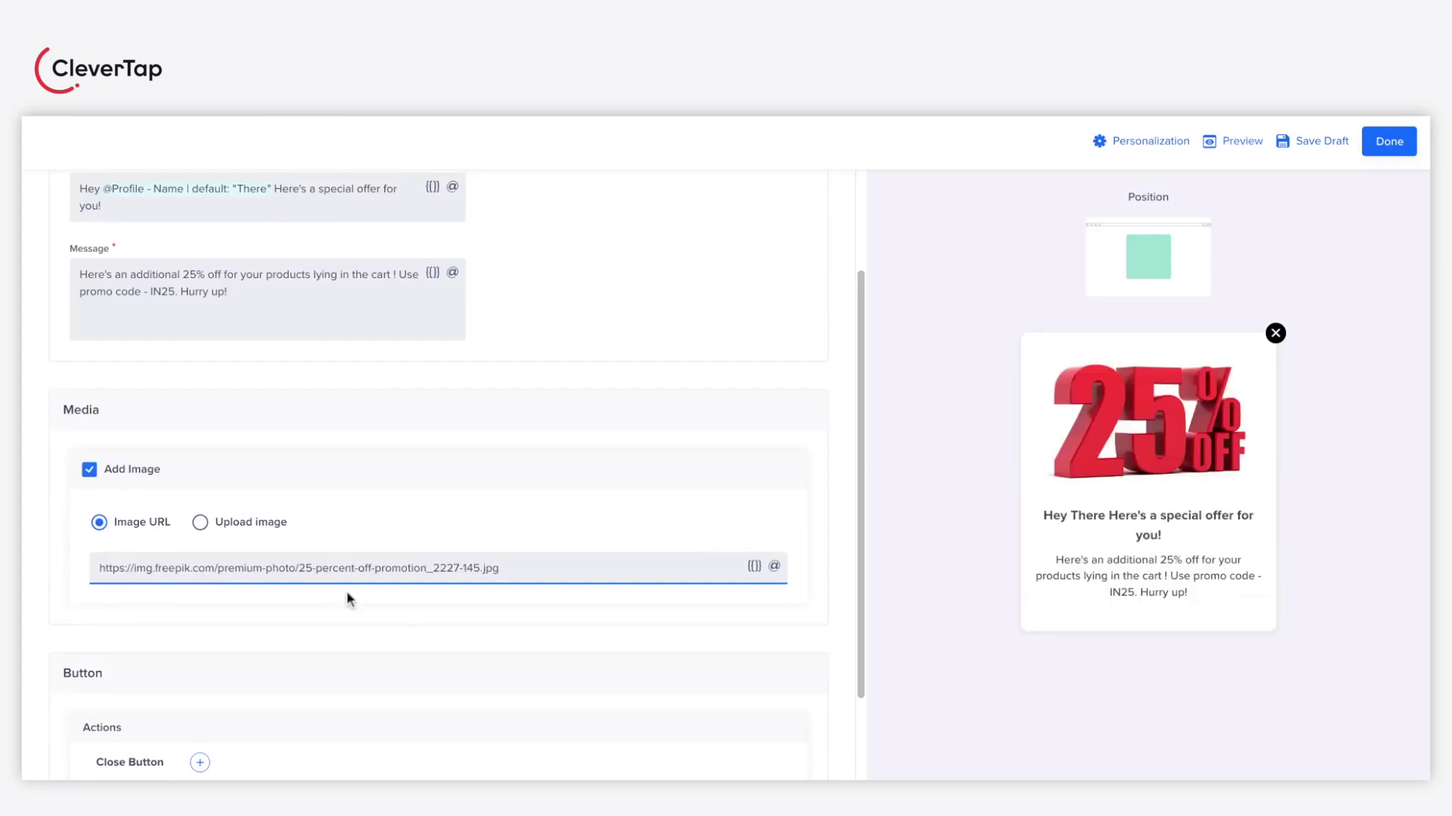
scroll(395, 614, "down", 2)
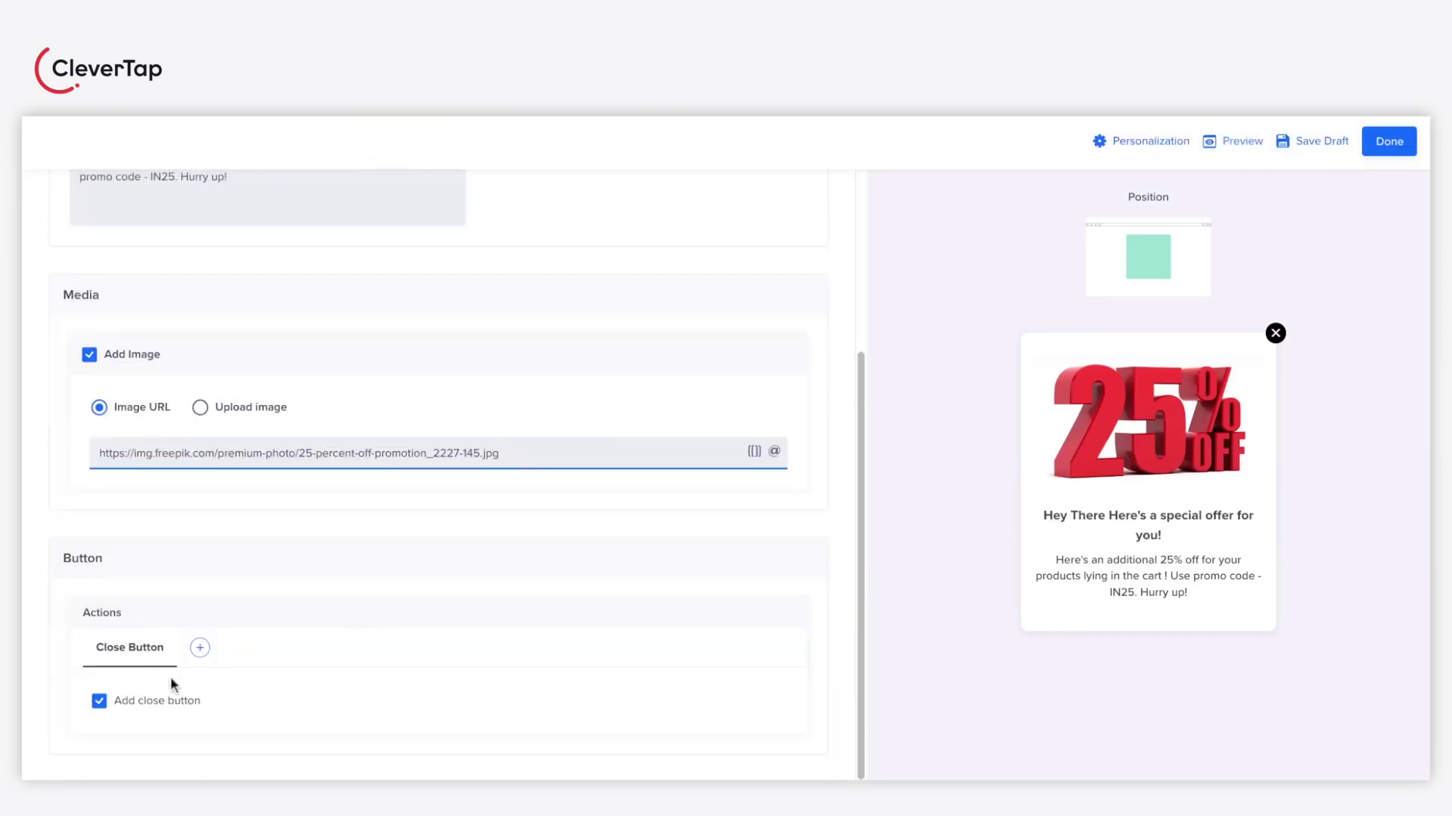
Step: Add a Button 1 action labelled 'Shop Now!' beneath the promo message
left_click(199, 650)
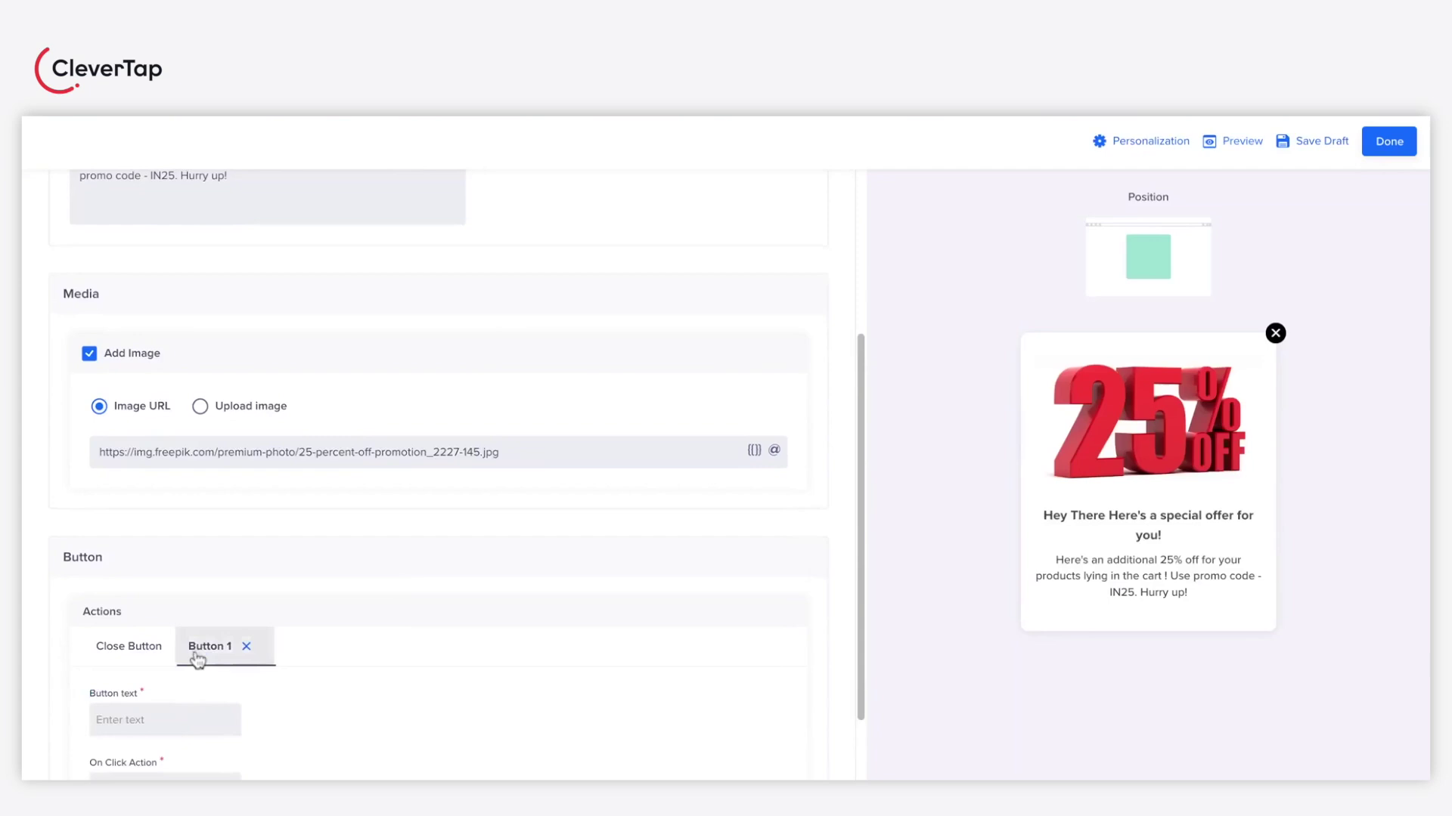
scroll(193, 647, "down", 1)
left_click(172, 627)
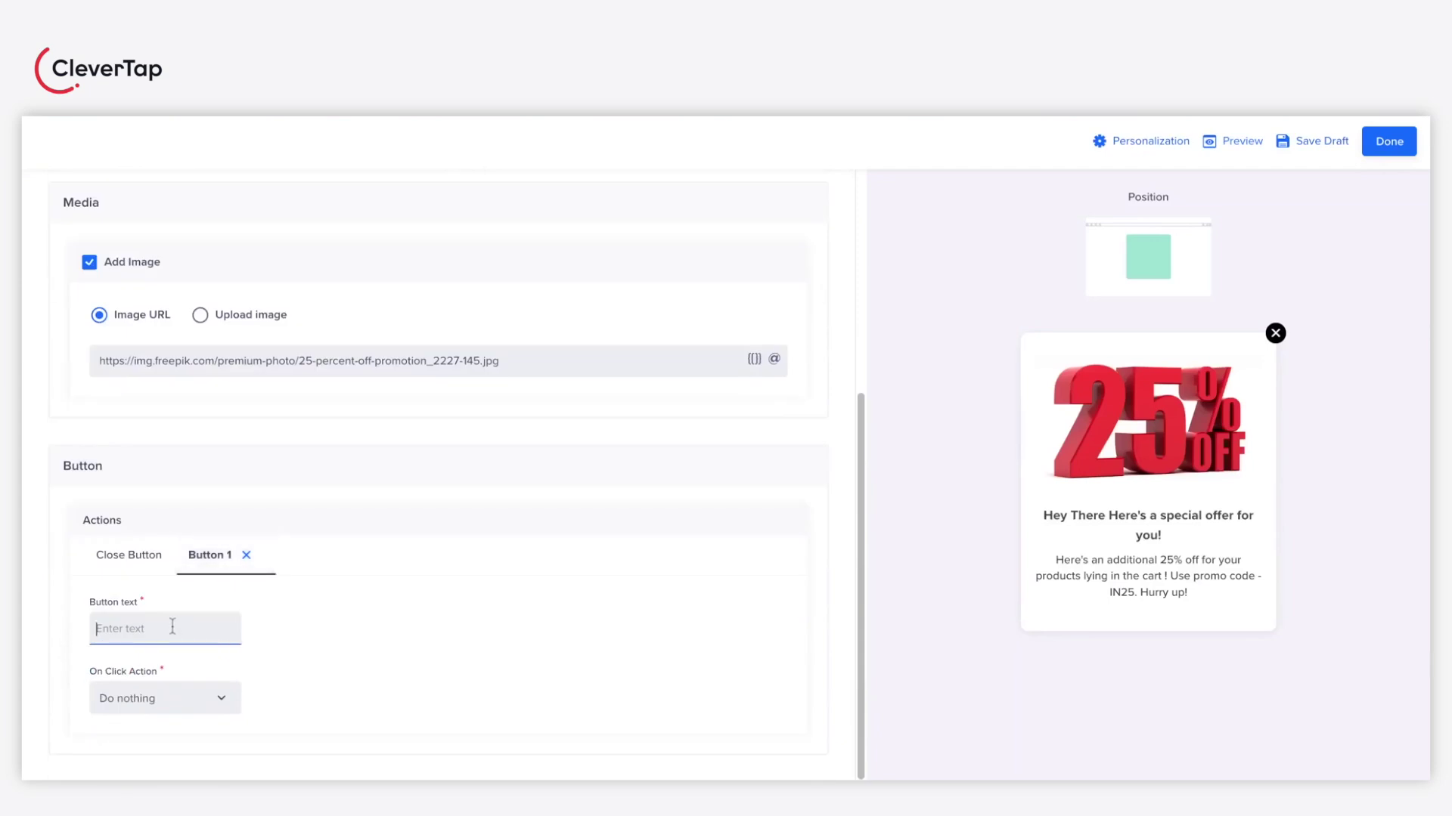
type("Shop")
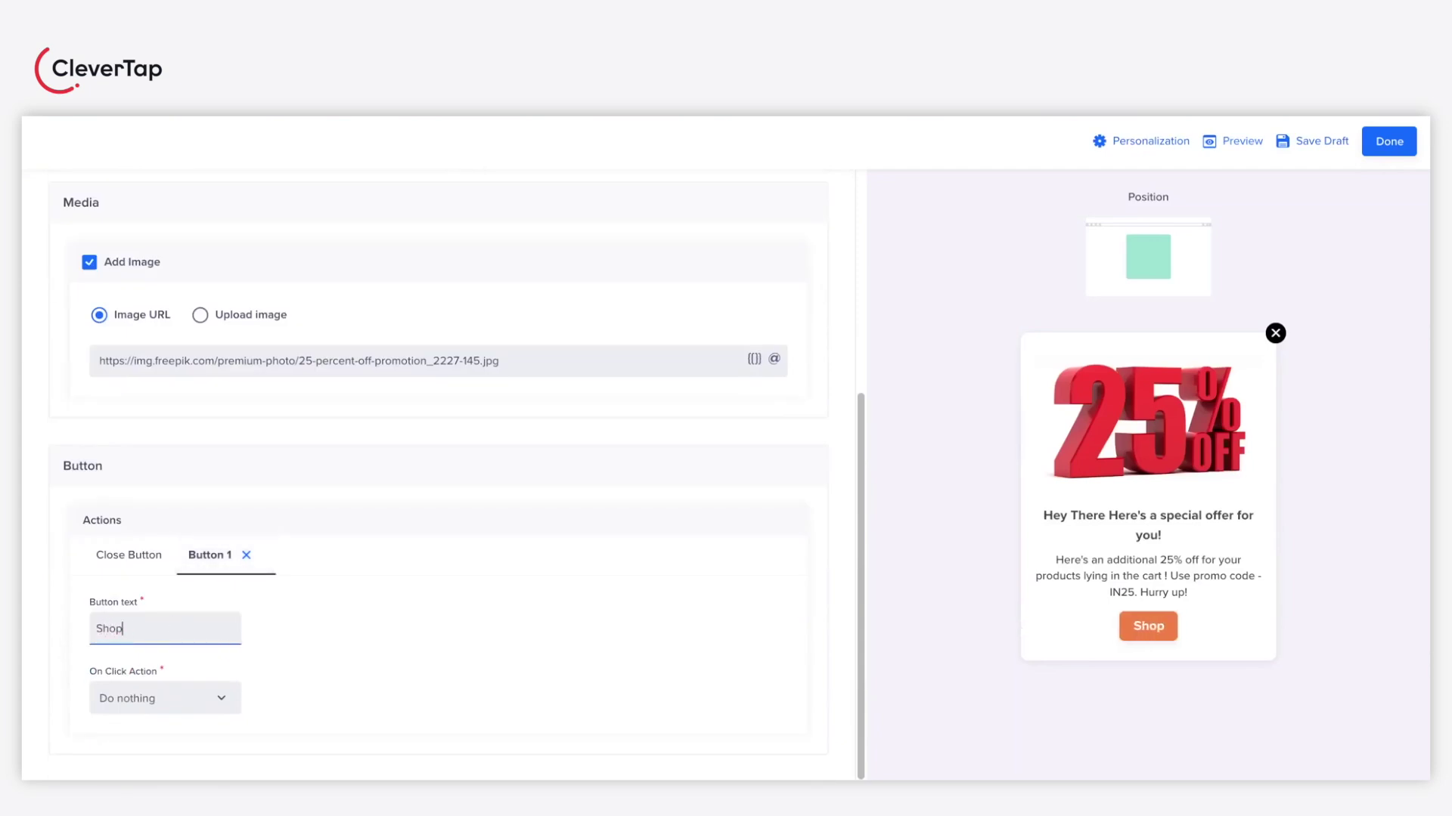
type(" Now")
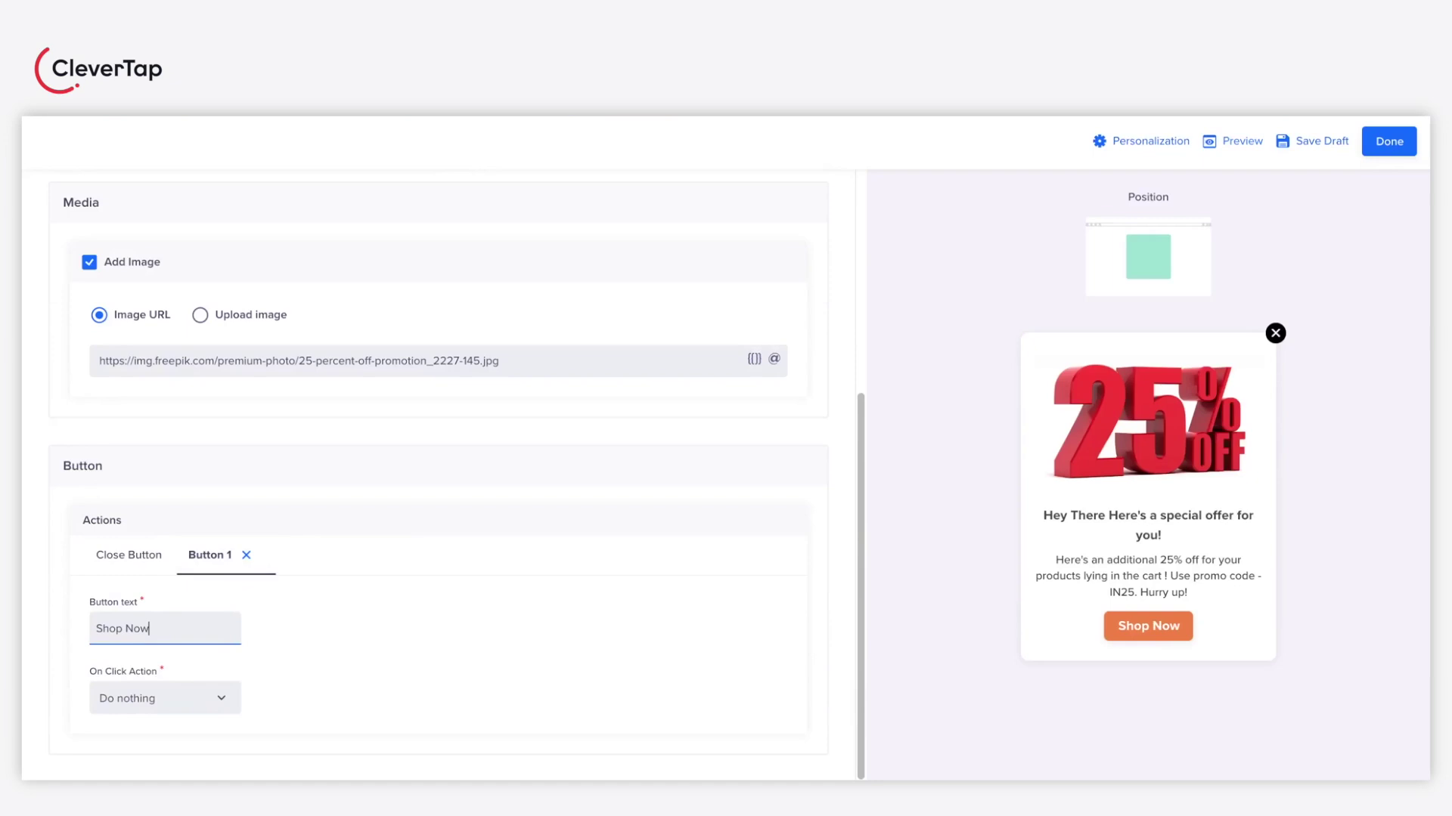
type("!")
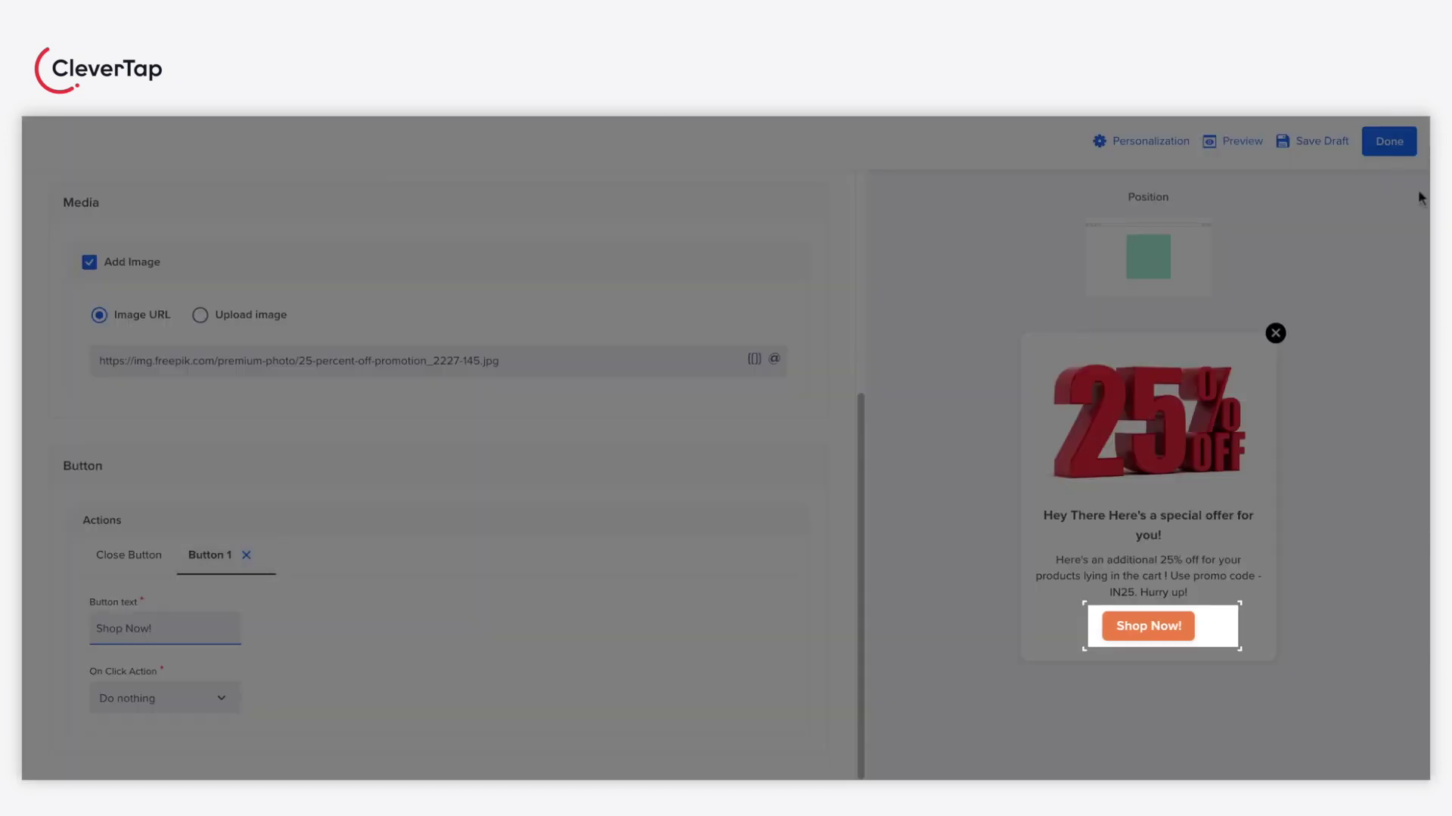
Step: Schedule delivery from Now, never ending, on Monday, Wednesday and Friday 23:00–06:00
left_click(1402, 141)
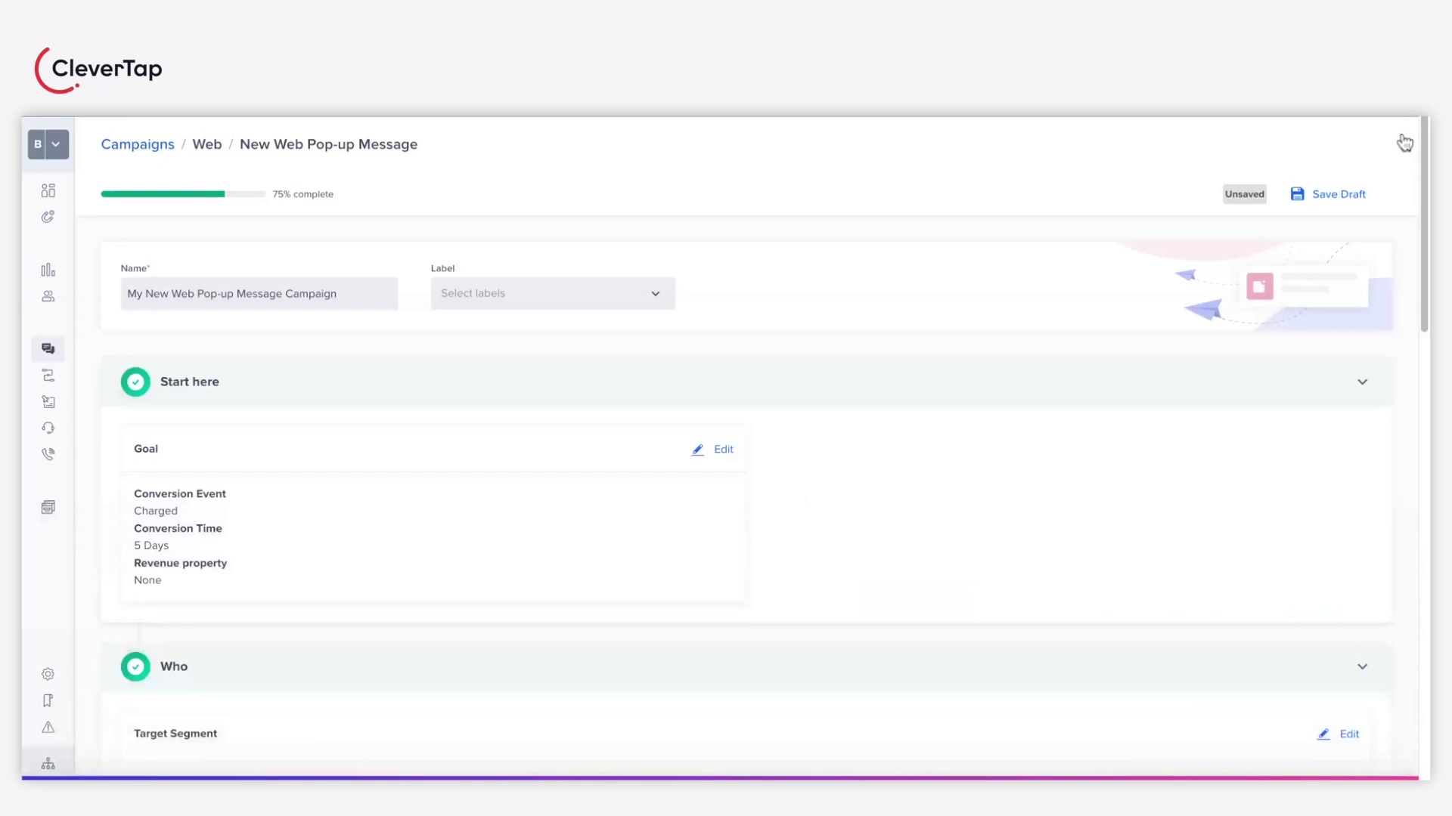
scroll(684, 387, "down", 4)
scroll(688, 391, "down", 10)
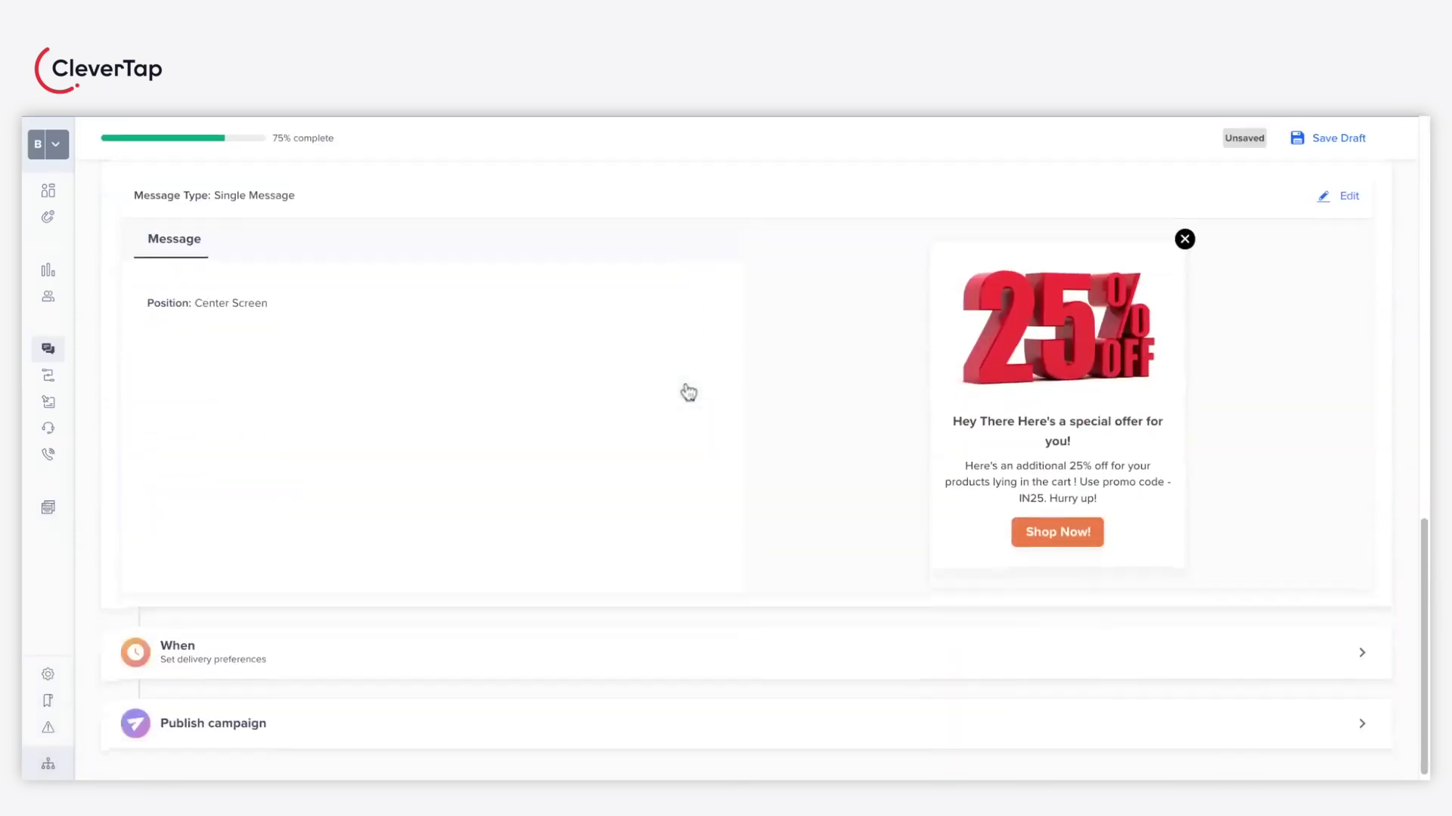
left_click(227, 646)
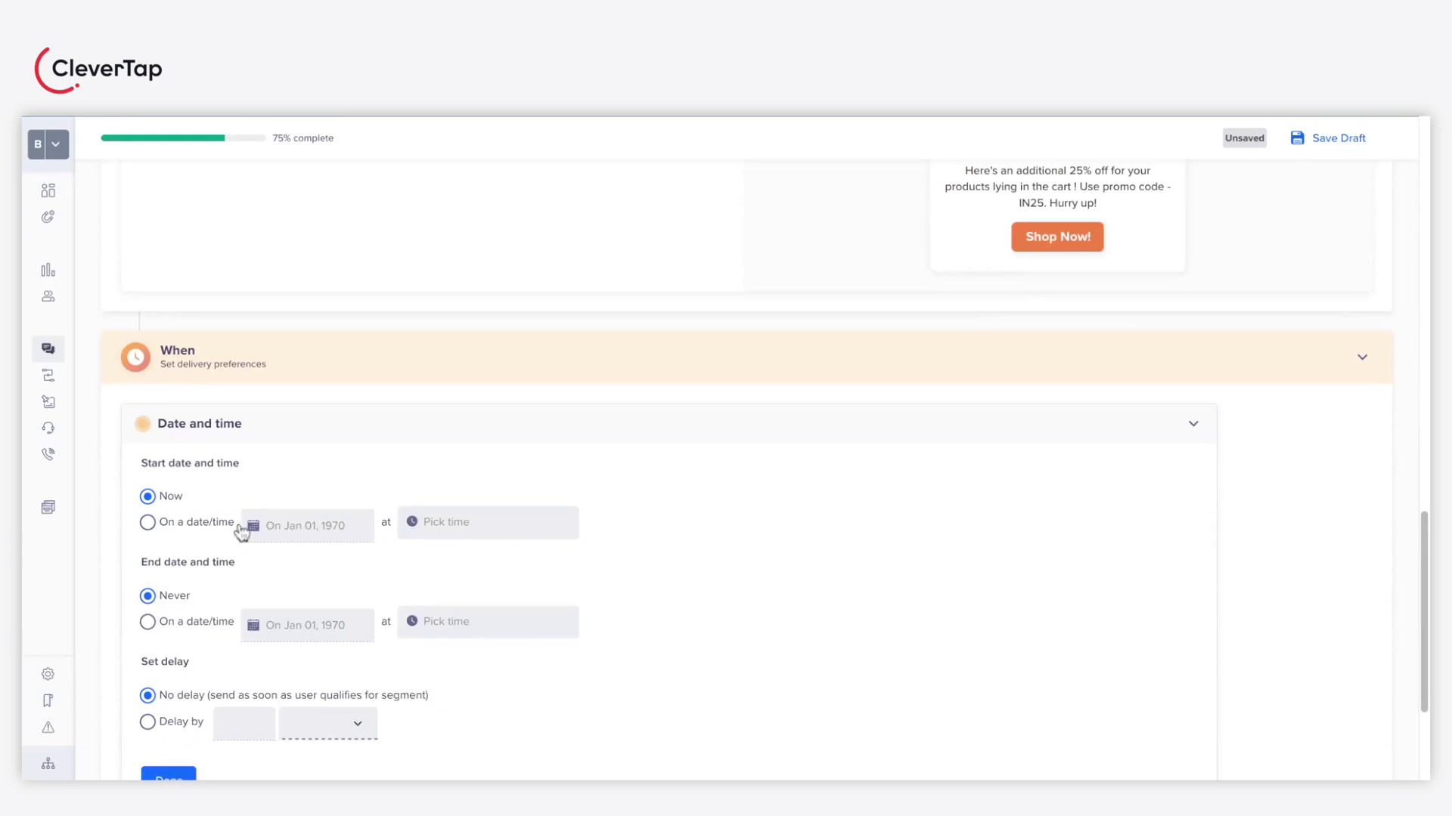
scroll(185, 522, "down", 3)
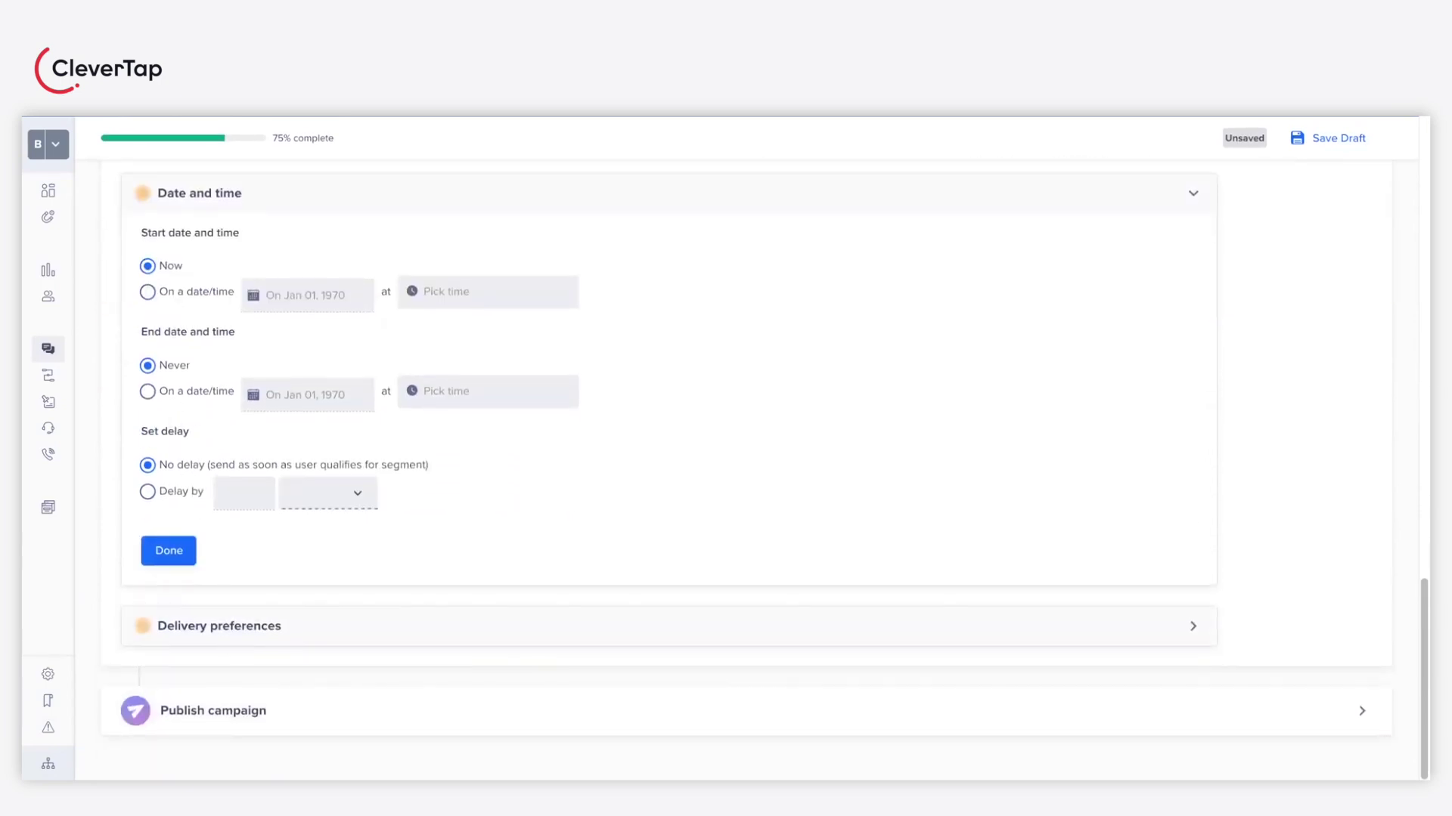
left_click(169, 550)
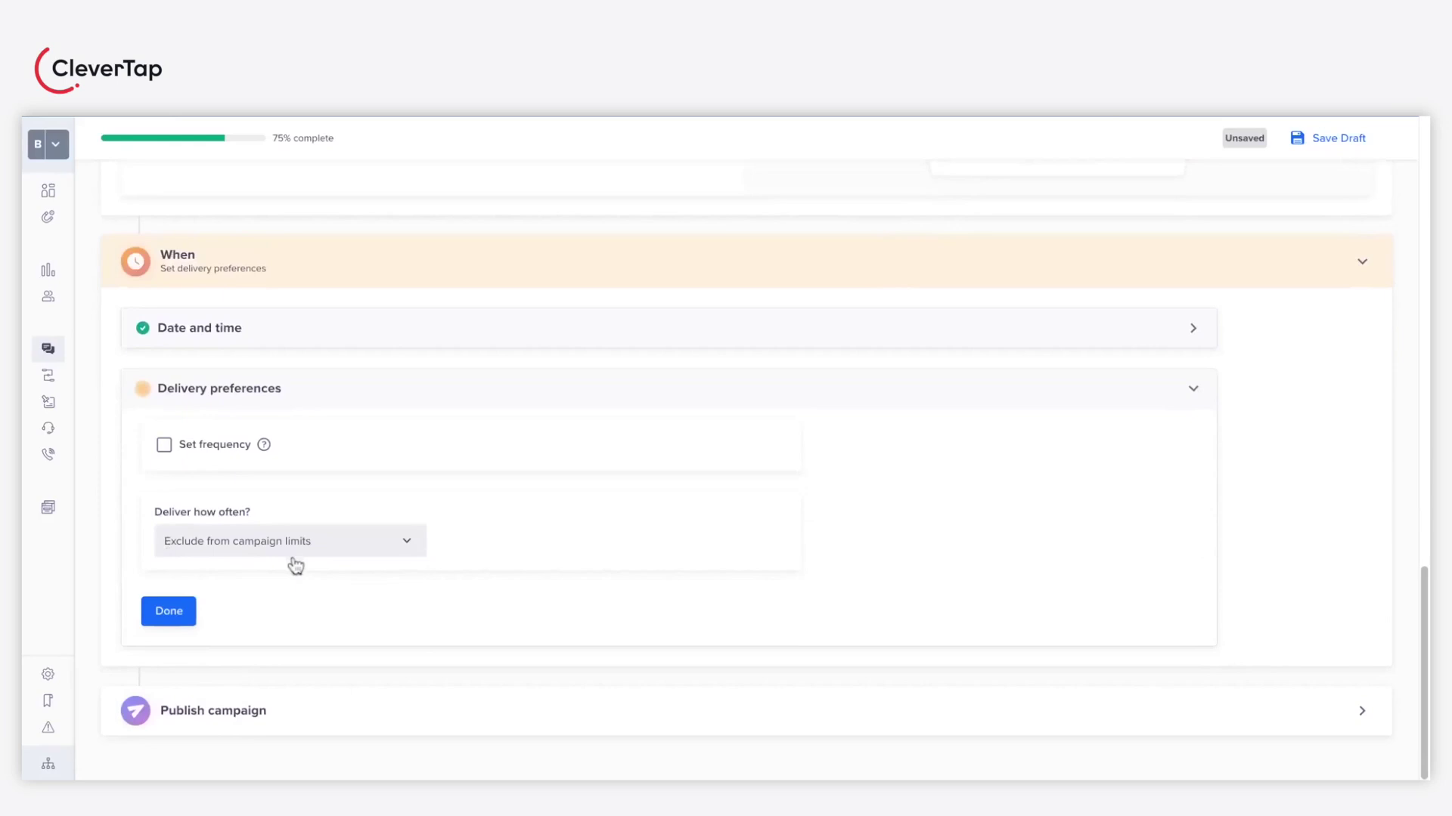
left_click(170, 448)
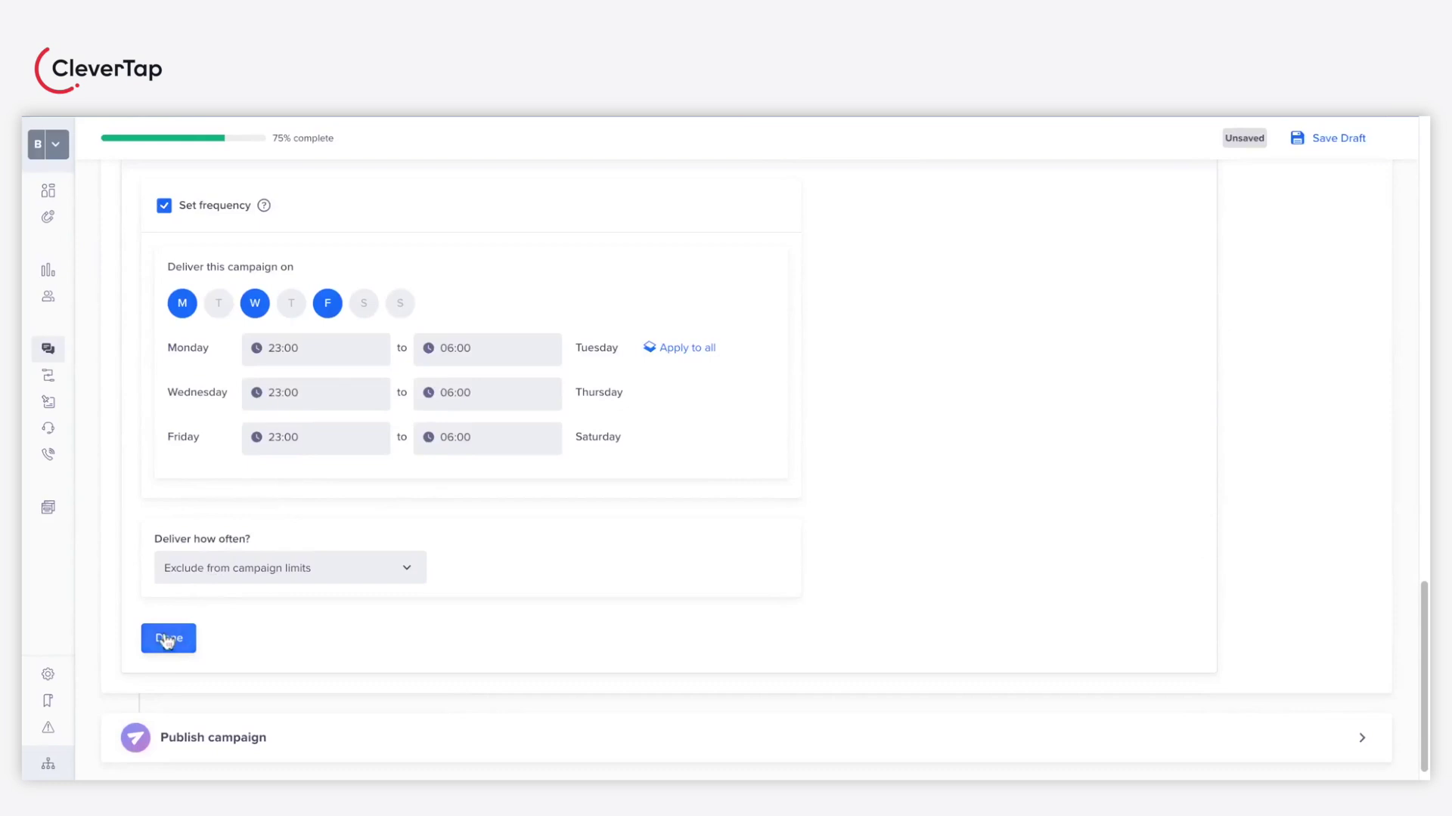
left_click(167, 640)
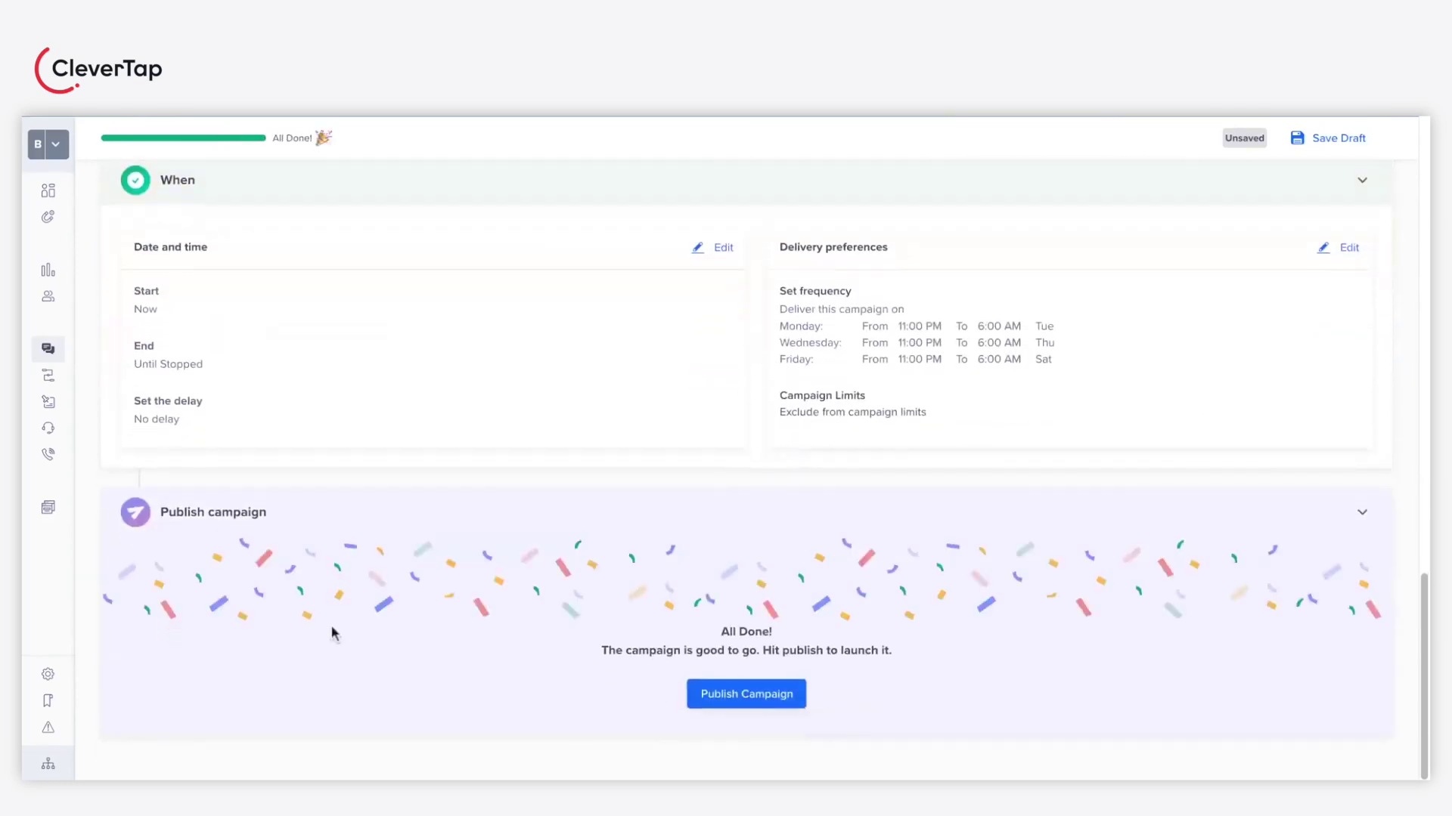
Step: Publish the Web Pop-up campaign and confirm publishing in the dialog
left_click(735, 694)
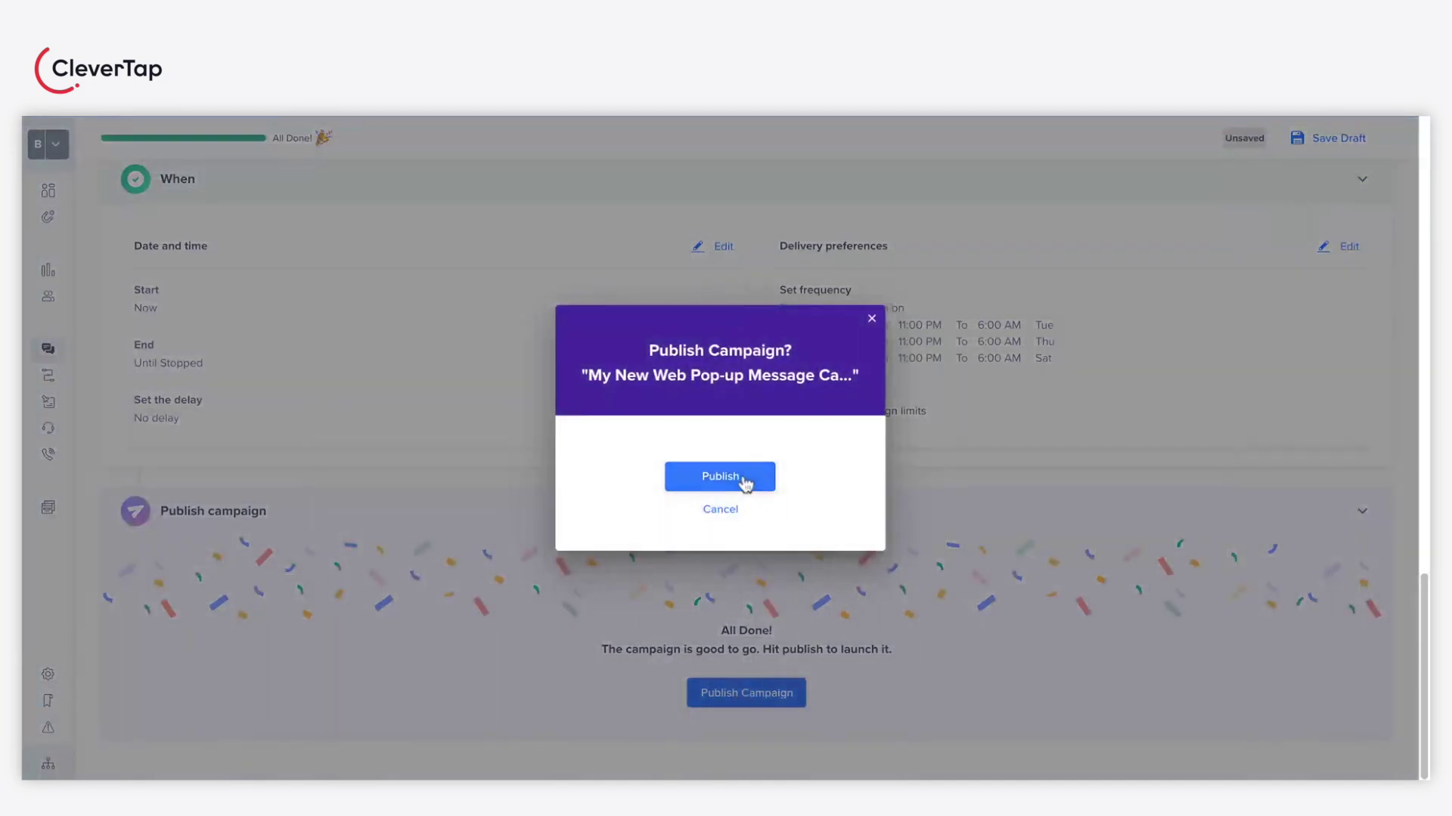
left_click(745, 479)
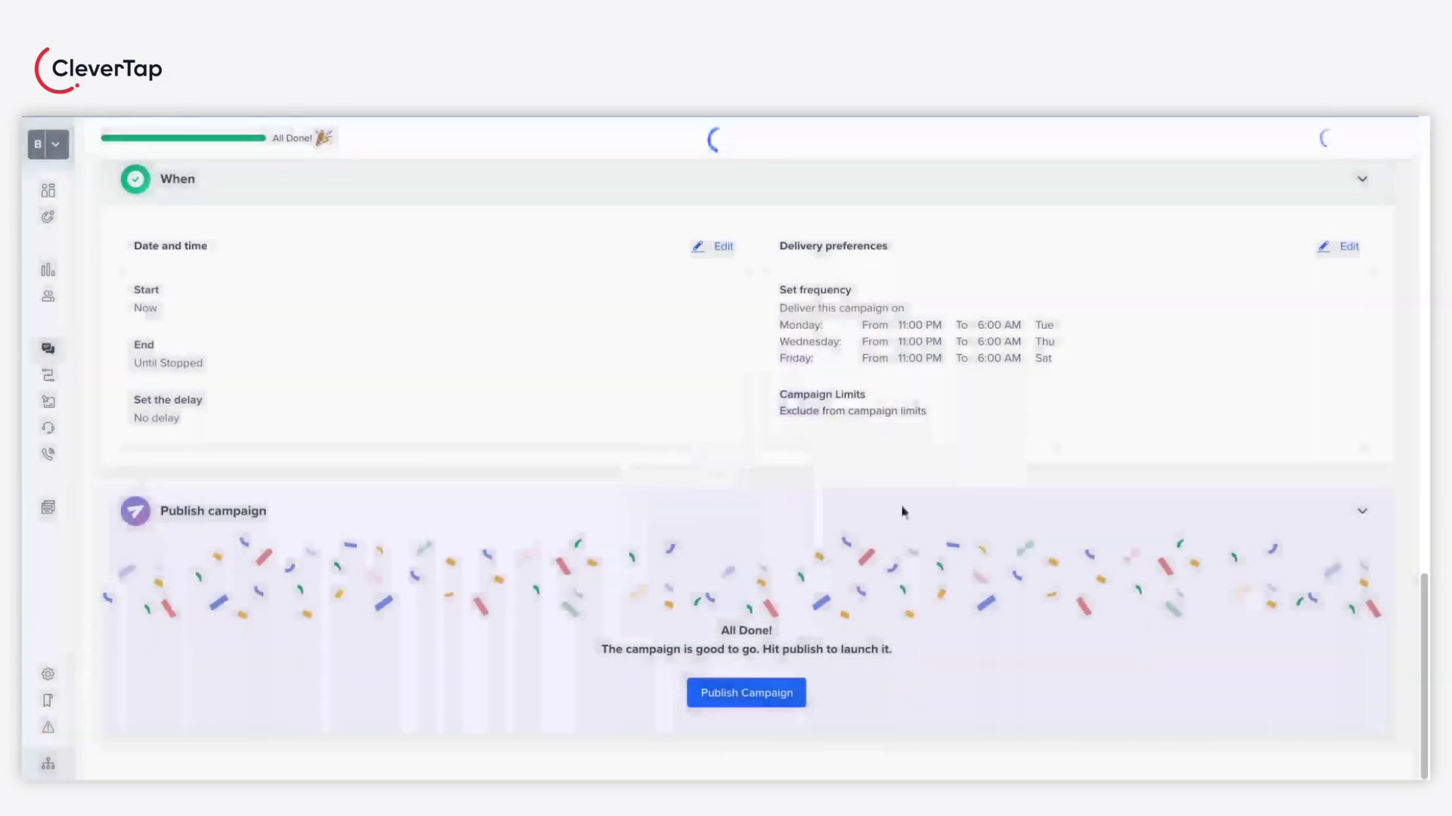